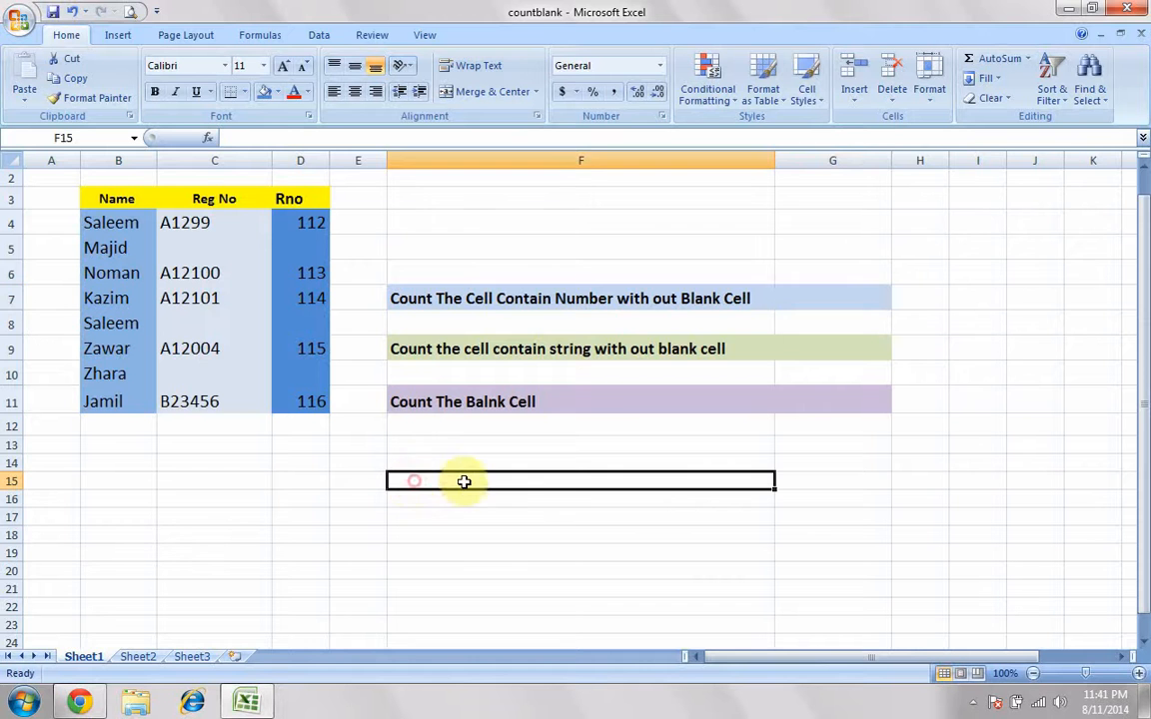
# Step: Enter the function names count(), countA() and countblank() as text in cells F13, F14 and F15
pyautogui.click(1090, 675)
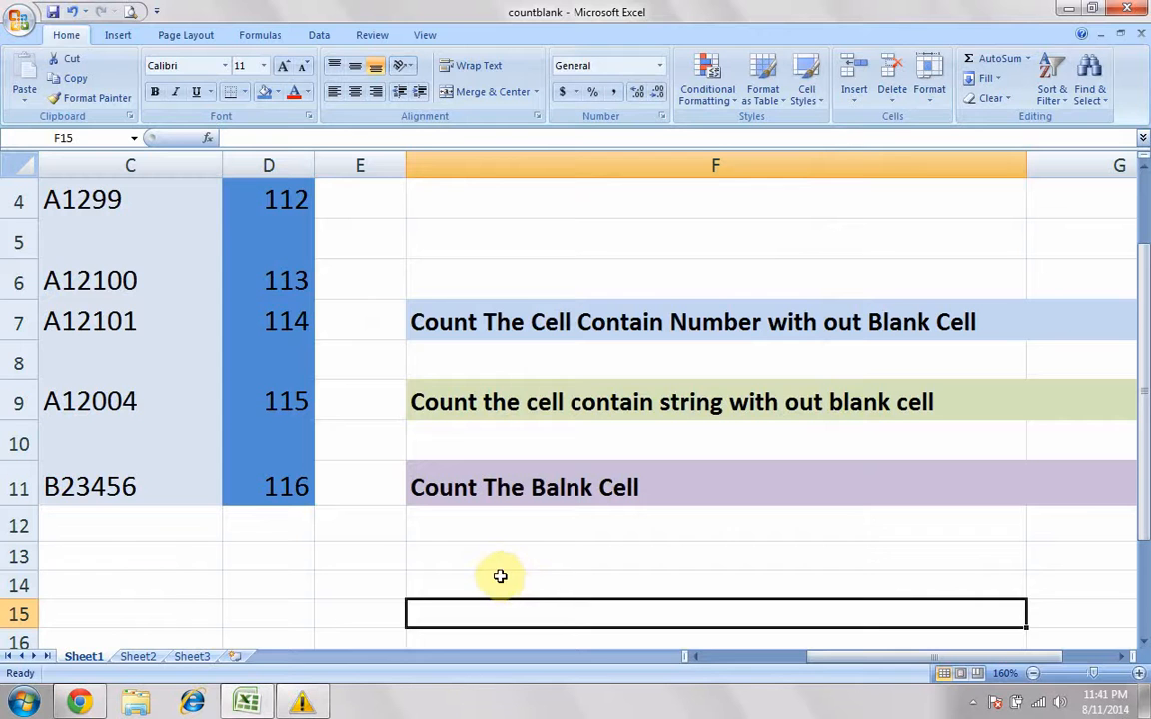
pyautogui.click(494, 557)
pyautogui.write('count(')
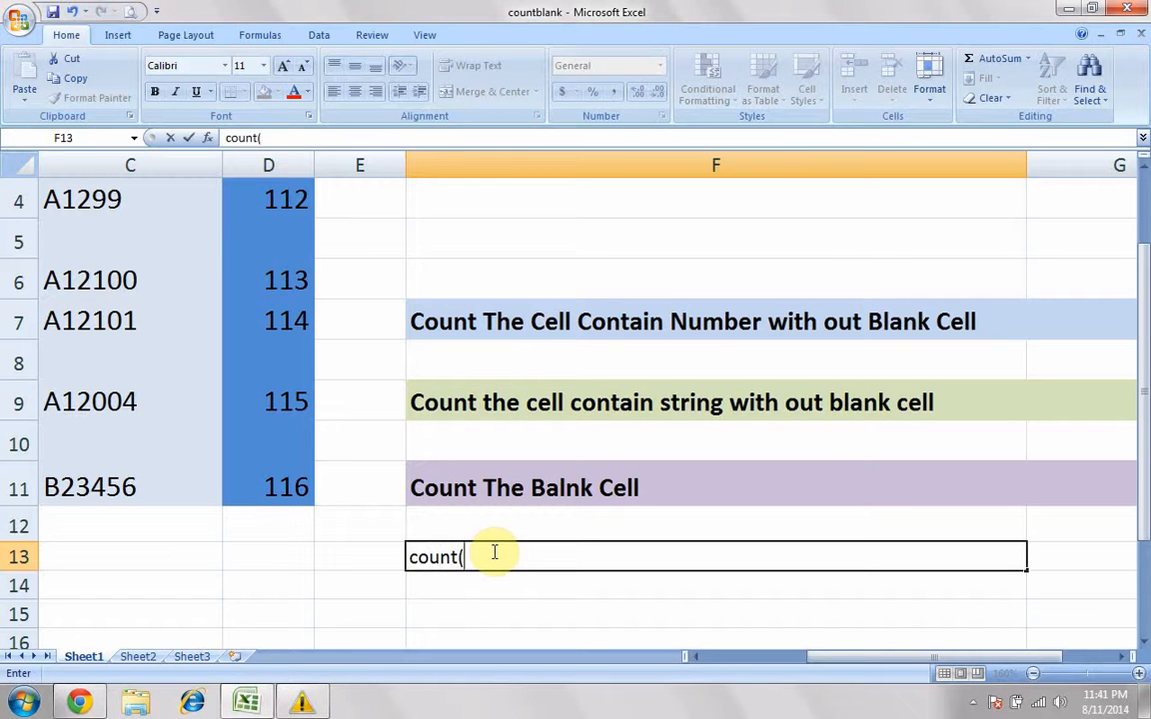
pyautogui.press('Return')
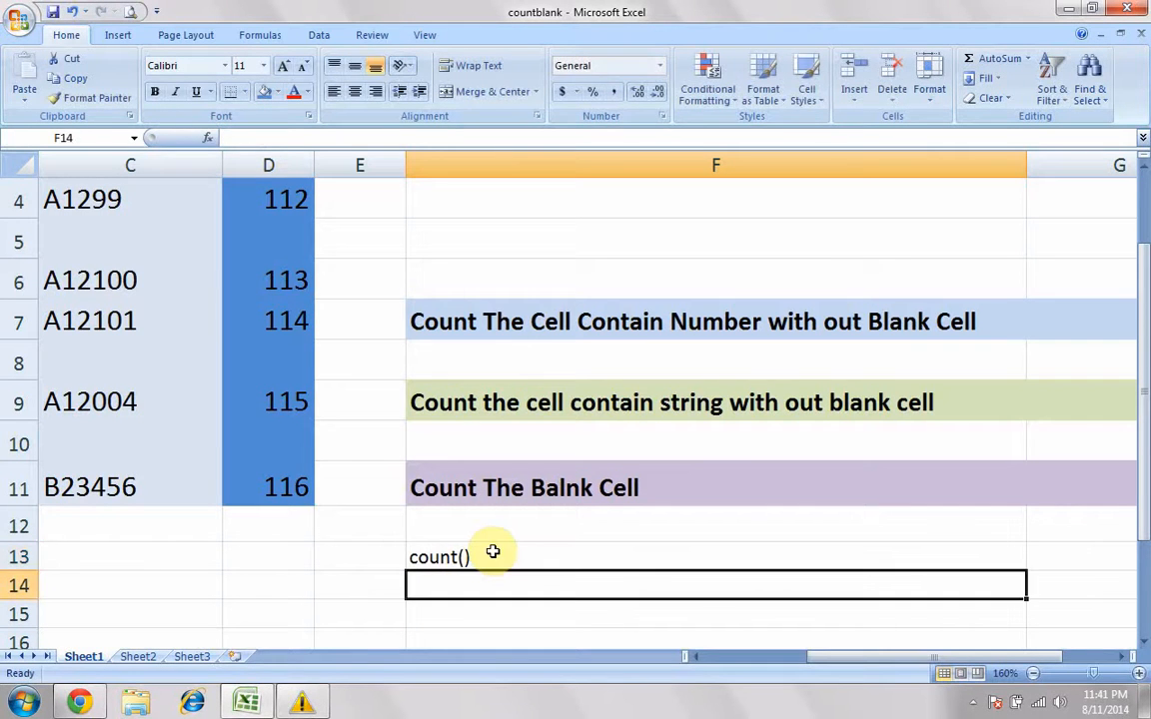
pyautogui.write('c')
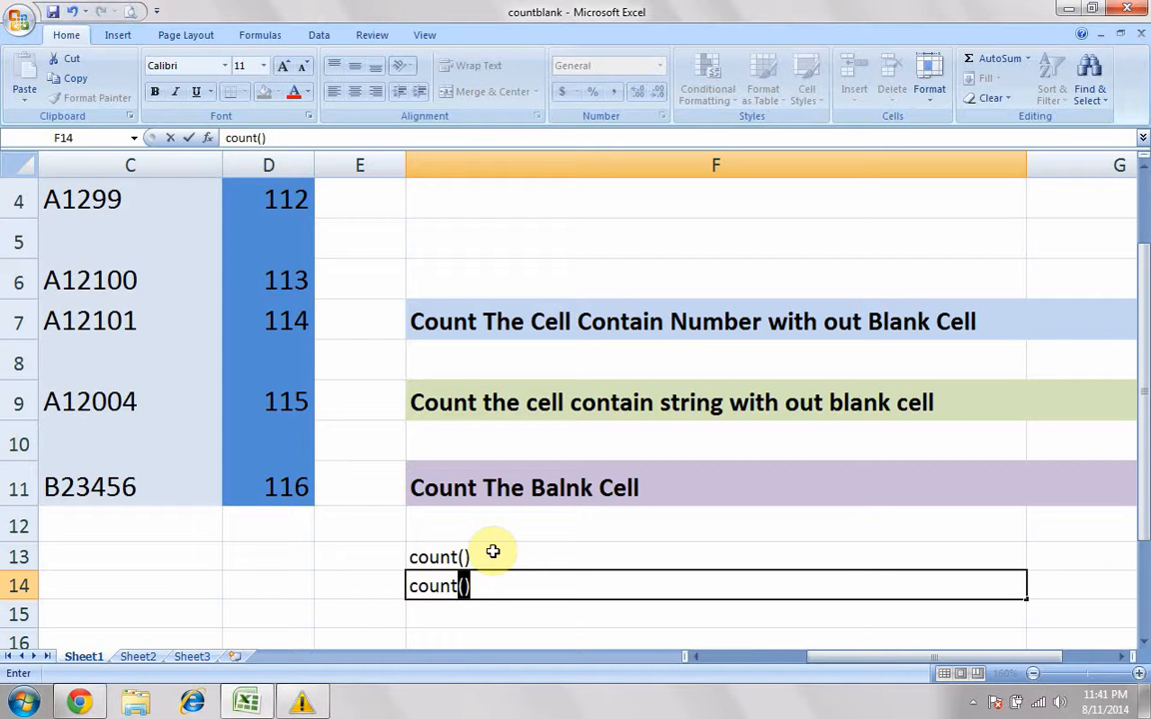
pyautogui.write('ountA()')
pyautogui.press('Return')
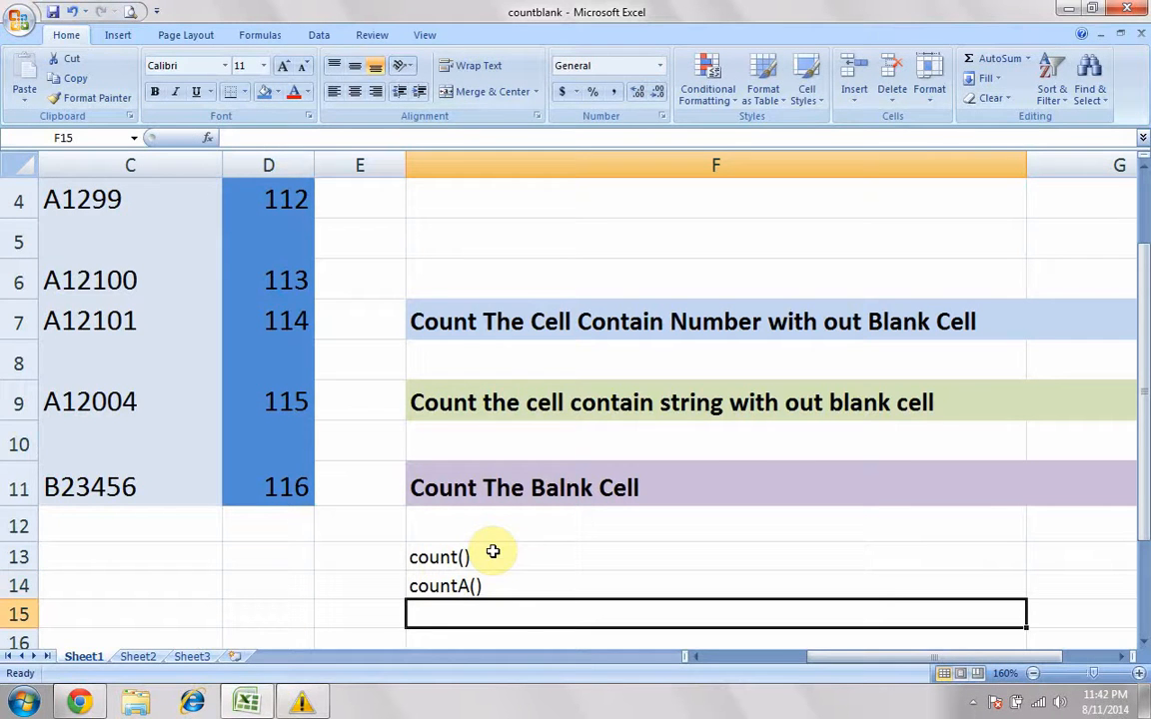
pyautogui.write('countblank')
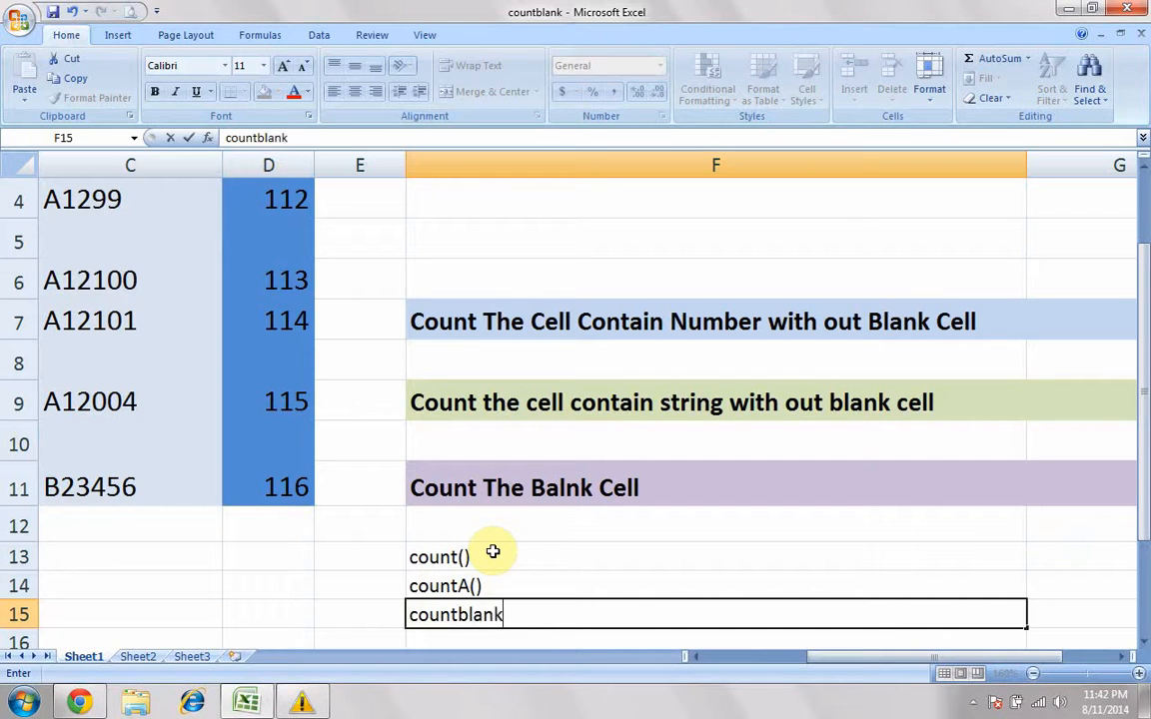
pyautogui.write('()')
pyautogui.press('Return')
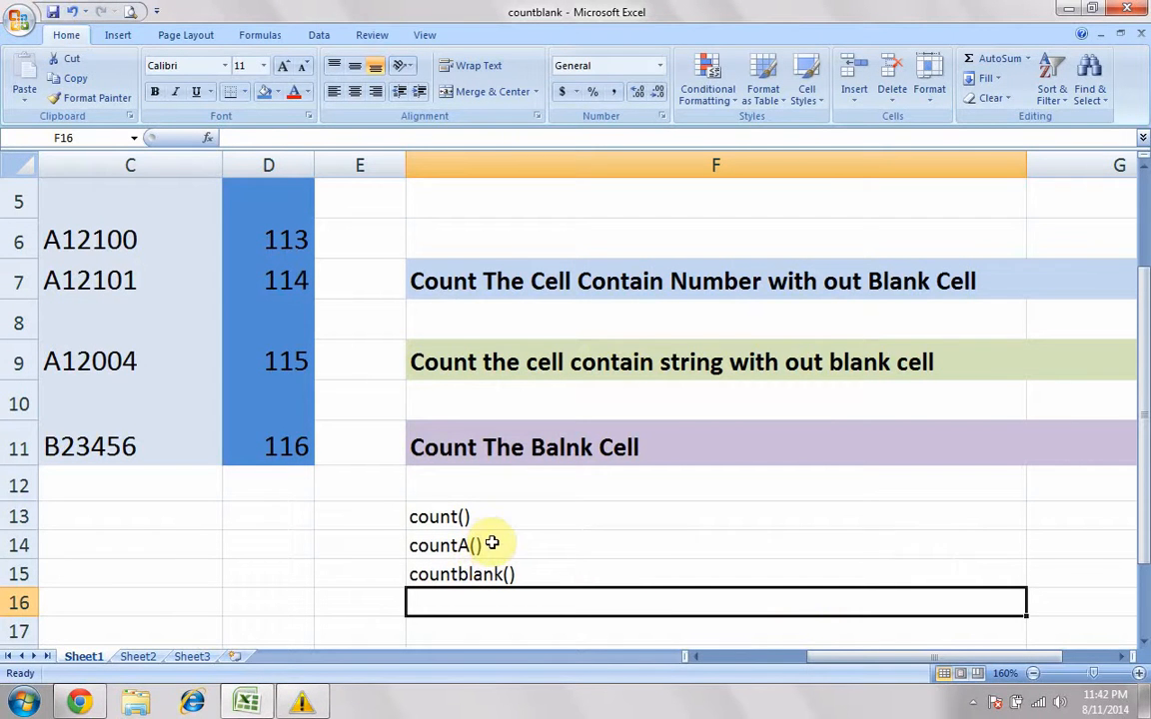
# Step: Examine the numeric cells of the Rno column and the text entries of the Name column in relation to count()
pyautogui.doubleClick(429, 516)
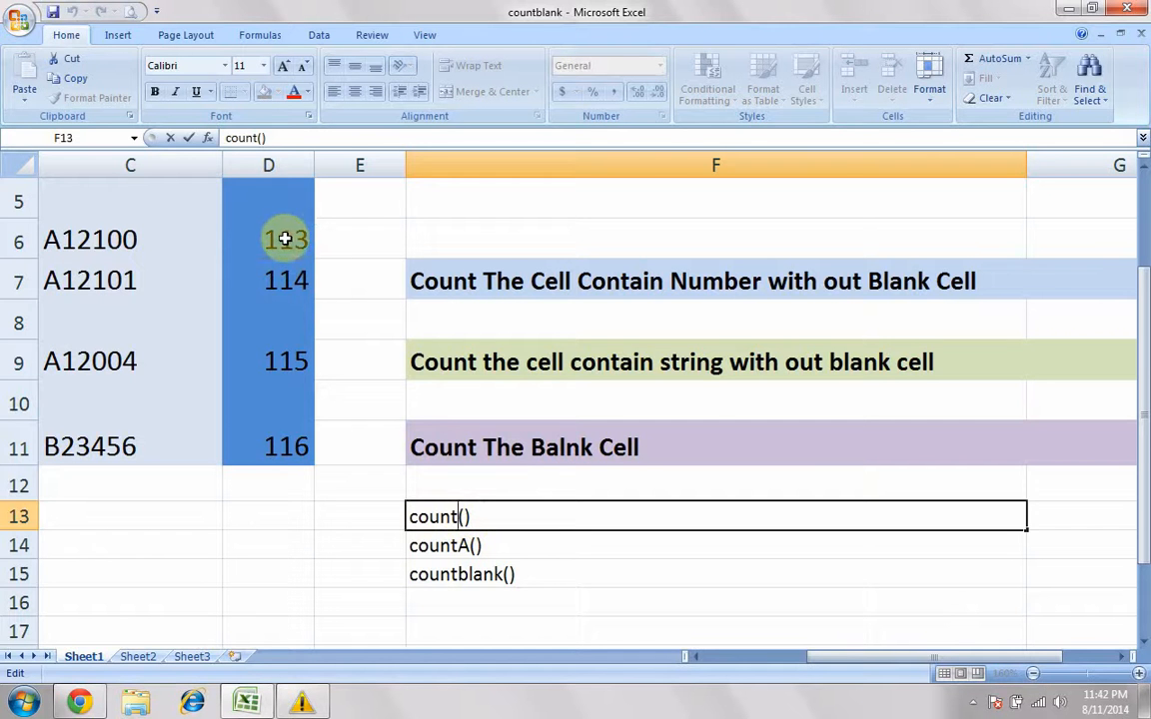
pyautogui.moveTo(285, 237); pyautogui.dragTo(270, 440)
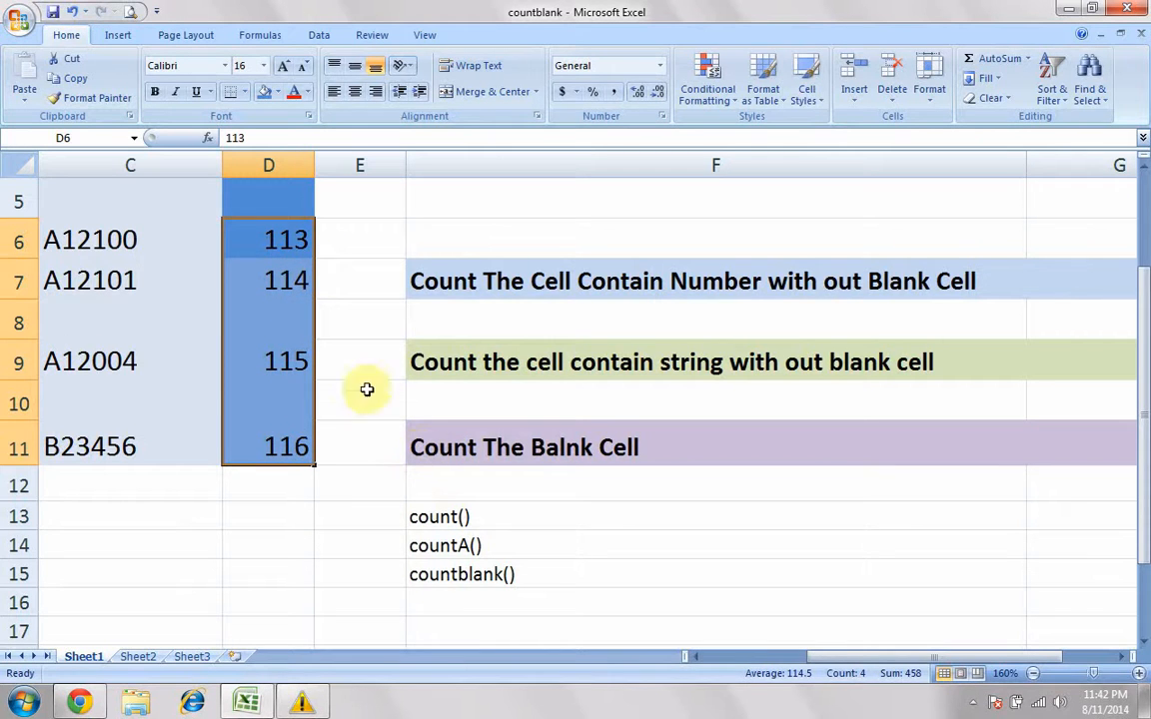
pyautogui.click(436, 516)
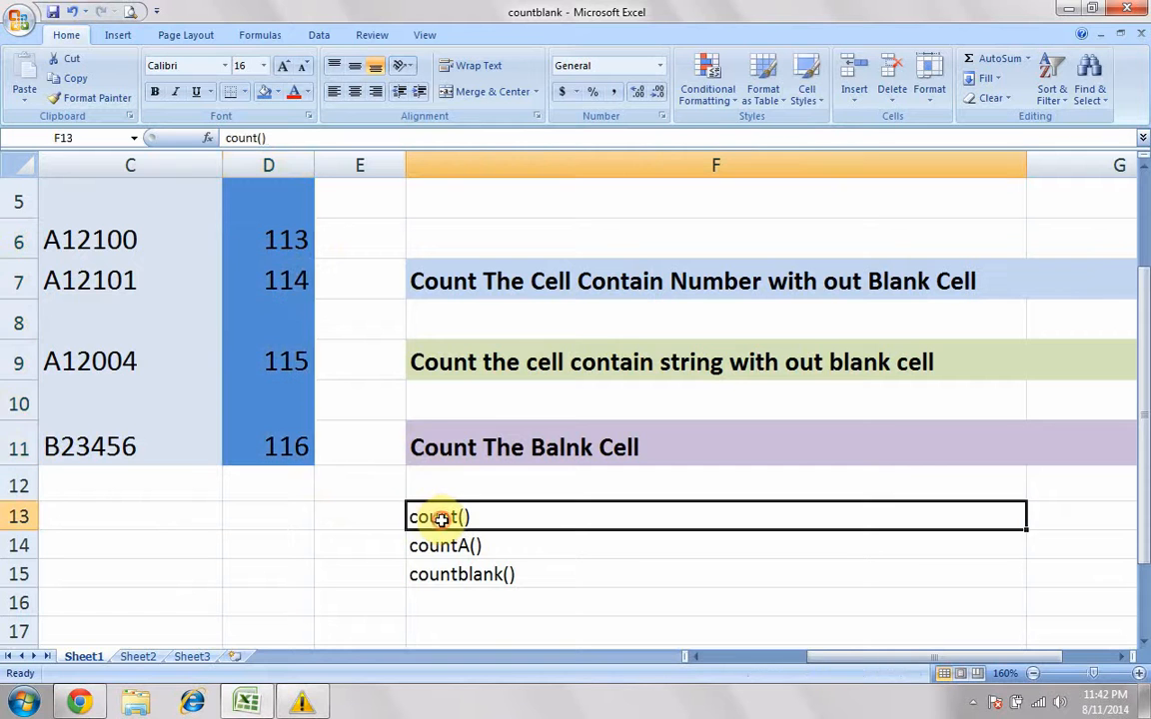
pyautogui.moveTo(301, 254); pyautogui.dragTo(282, 446)
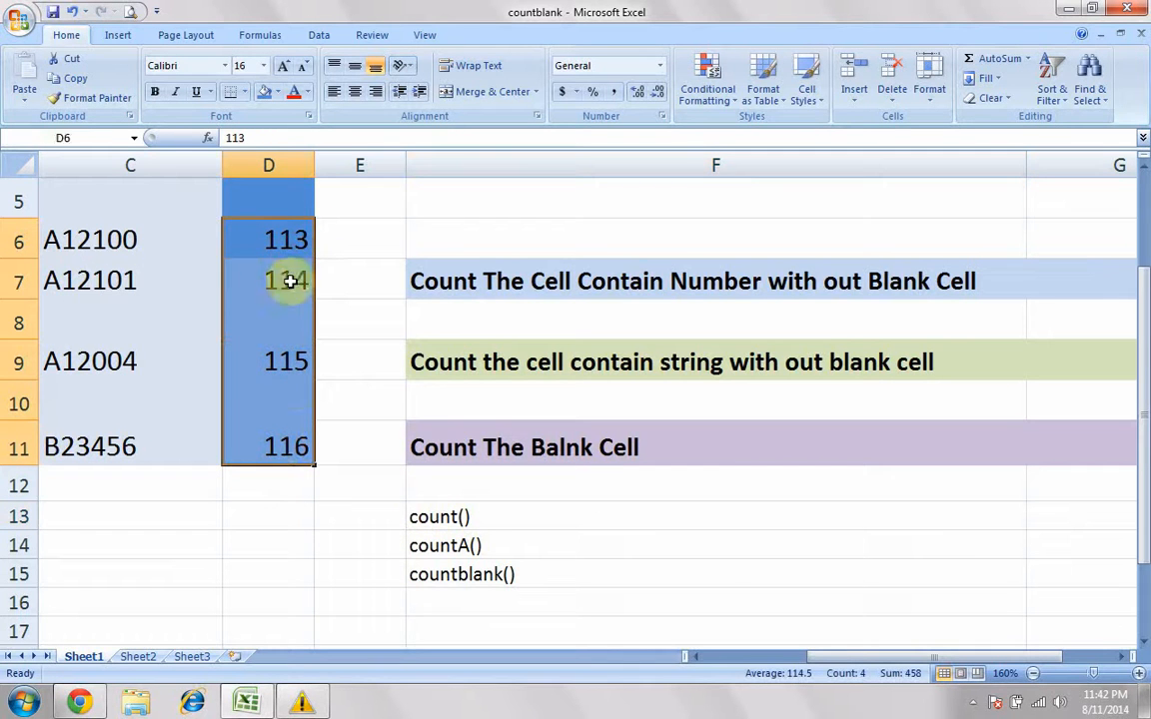
pyautogui.moveTo(884, 666); pyautogui.dragTo(839, 664)
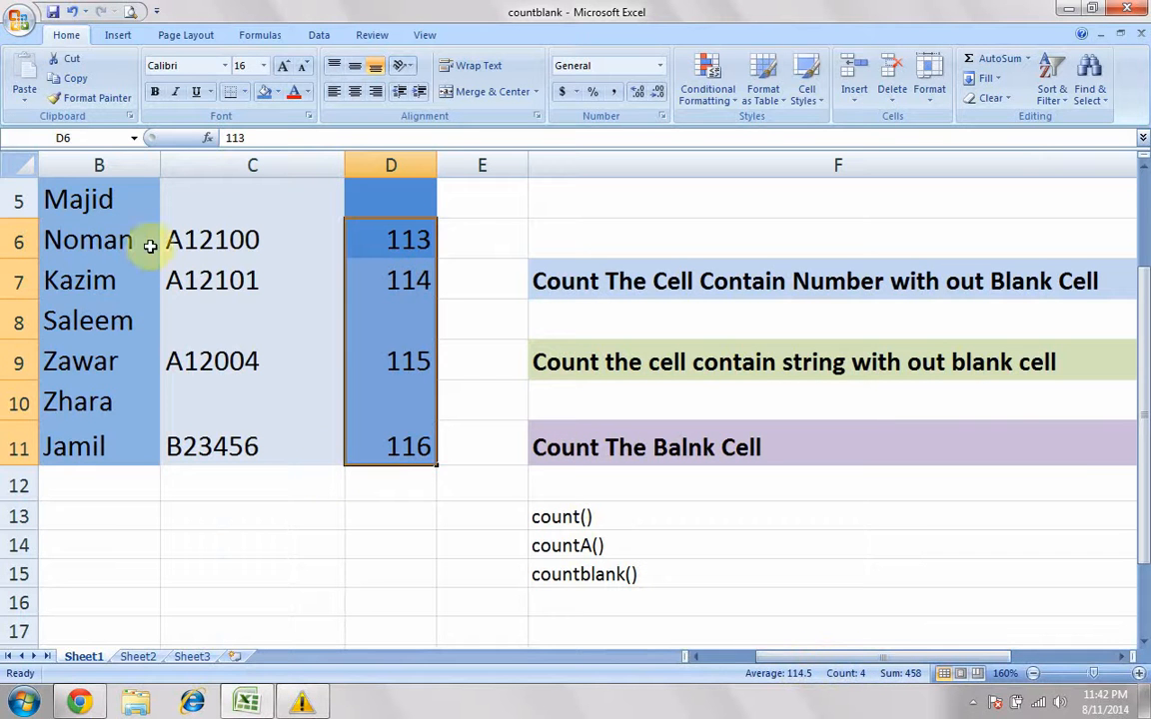
pyautogui.moveTo(118, 199); pyautogui.dragTo(115, 442)
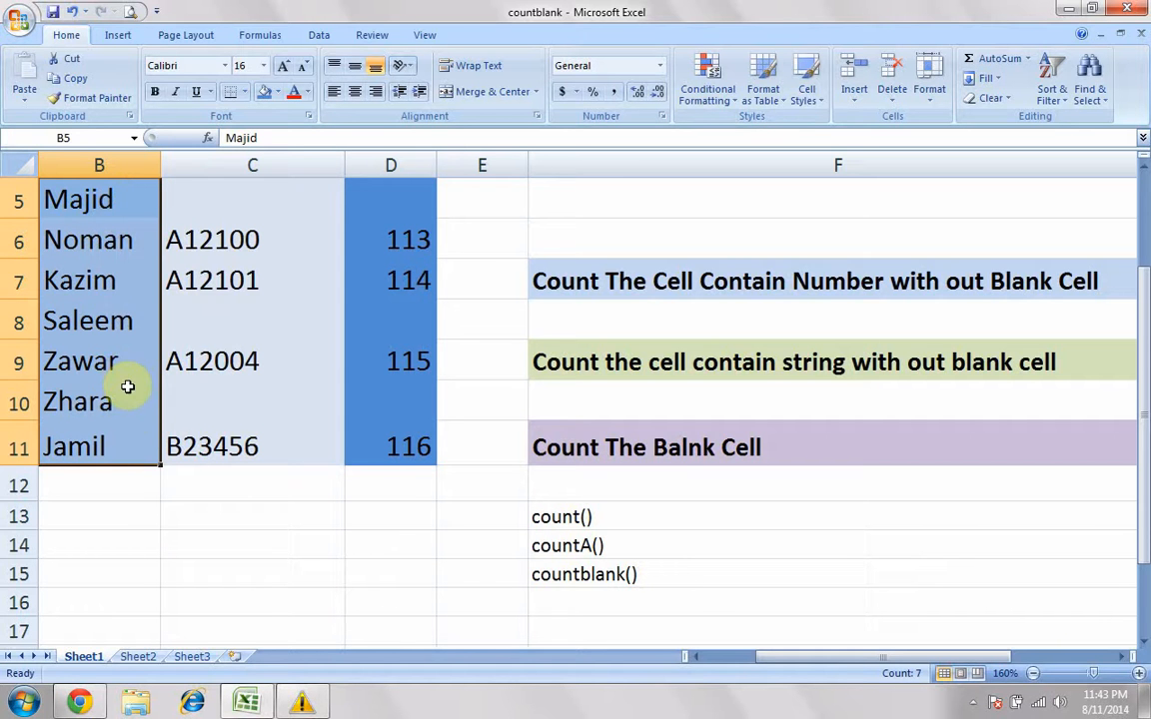
pyautogui.click(399, 239)
pyautogui.click(410, 282)
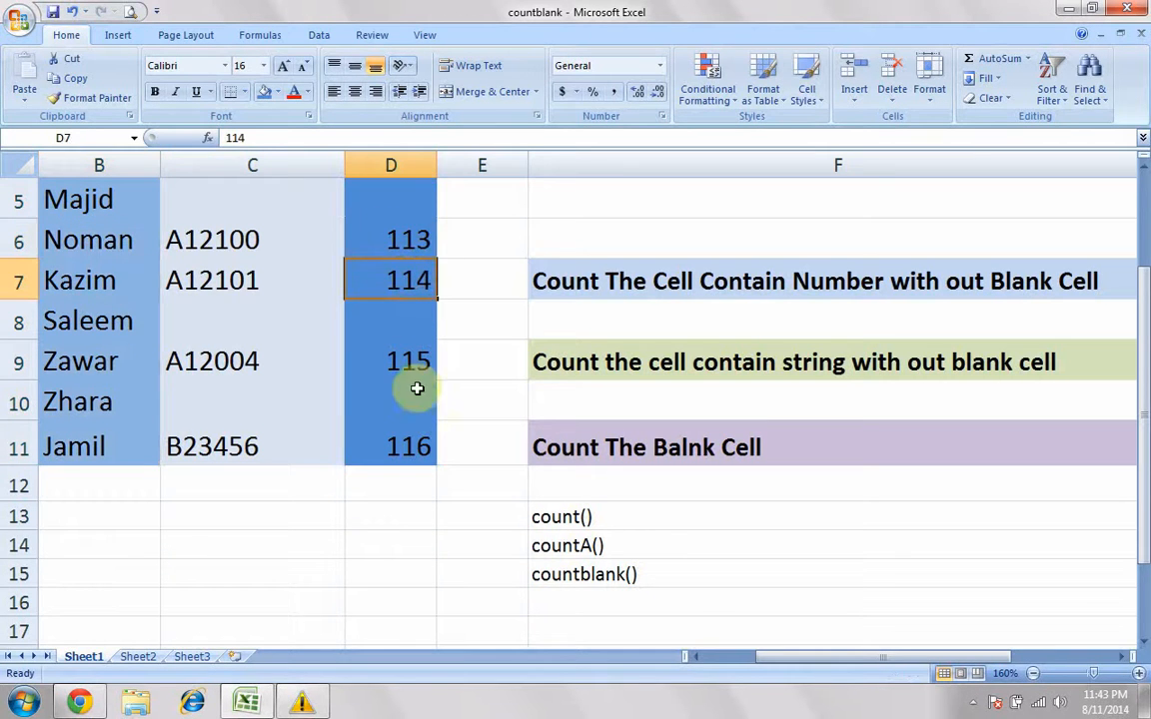
pyautogui.click(410, 450)
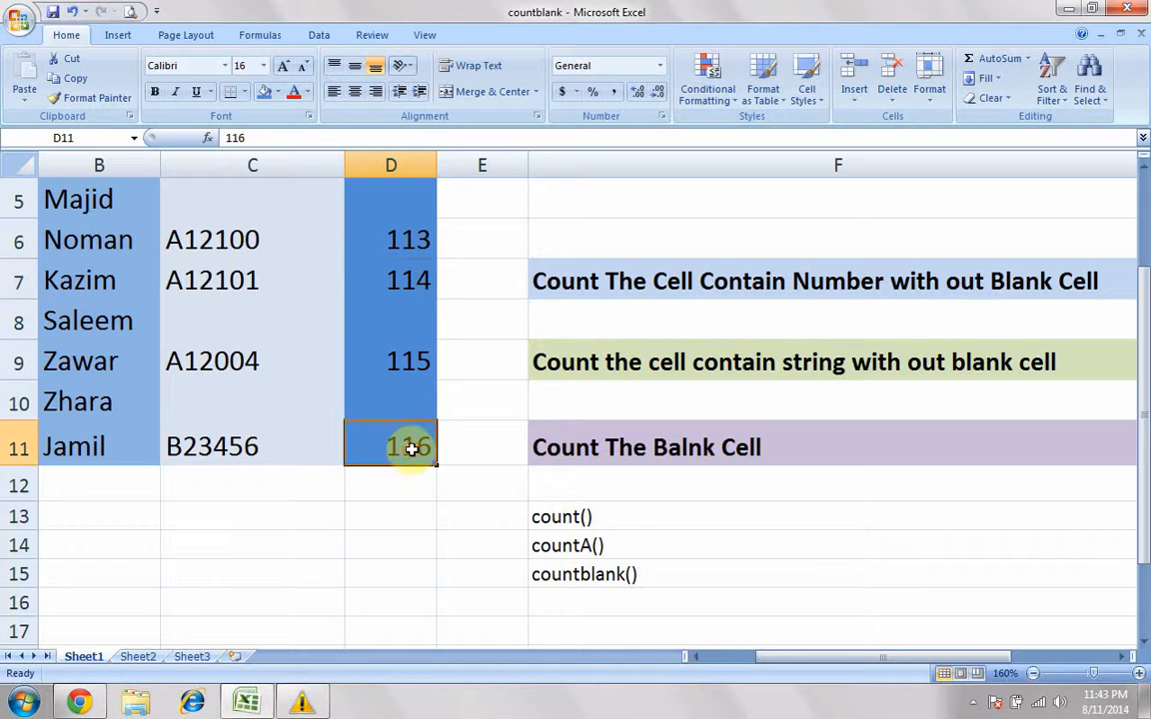
# Step: Examine the blank Rno cells D5, D8 and D10 after looking at the countA() entry
pyautogui.click(581, 548)
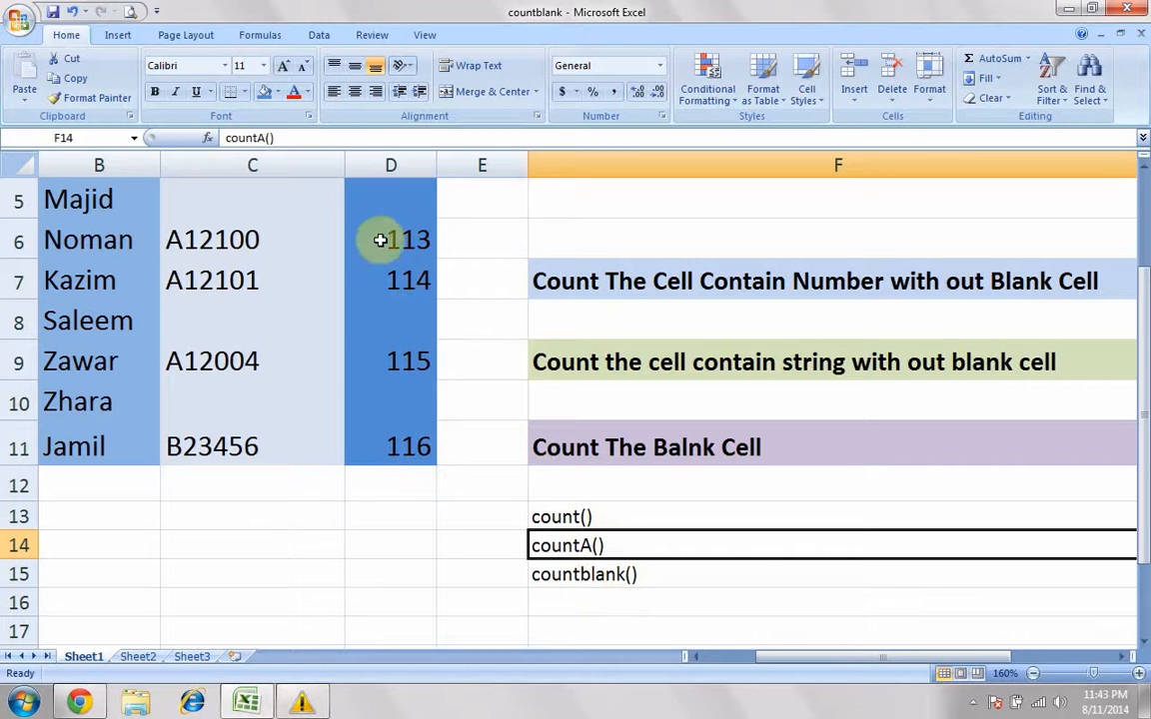
pyautogui.moveTo(377, 204); pyautogui.dragTo(378, 436)
pyautogui.click(379, 448)
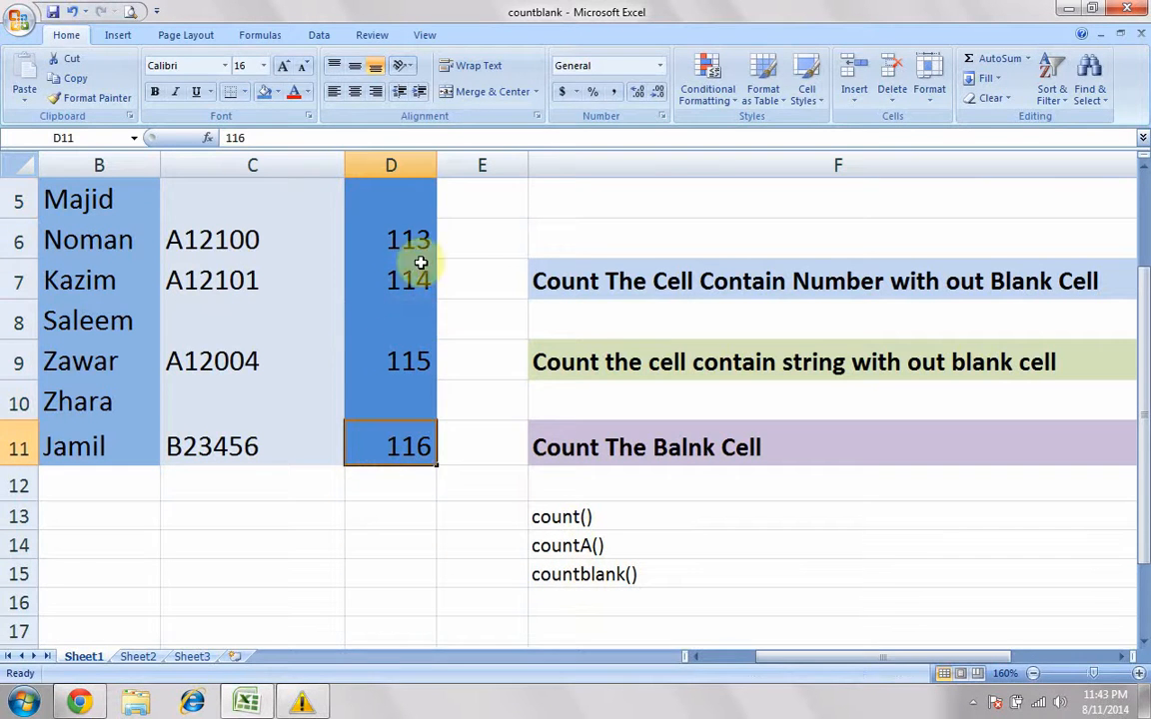
pyautogui.keyDown('ctrl'); pyautogui.click(402, 210); pyautogui.keyUp('ctrl')
pyautogui.keyDown('ctrl'); pyautogui.click(400, 320); pyautogui.keyUp('ctrl')
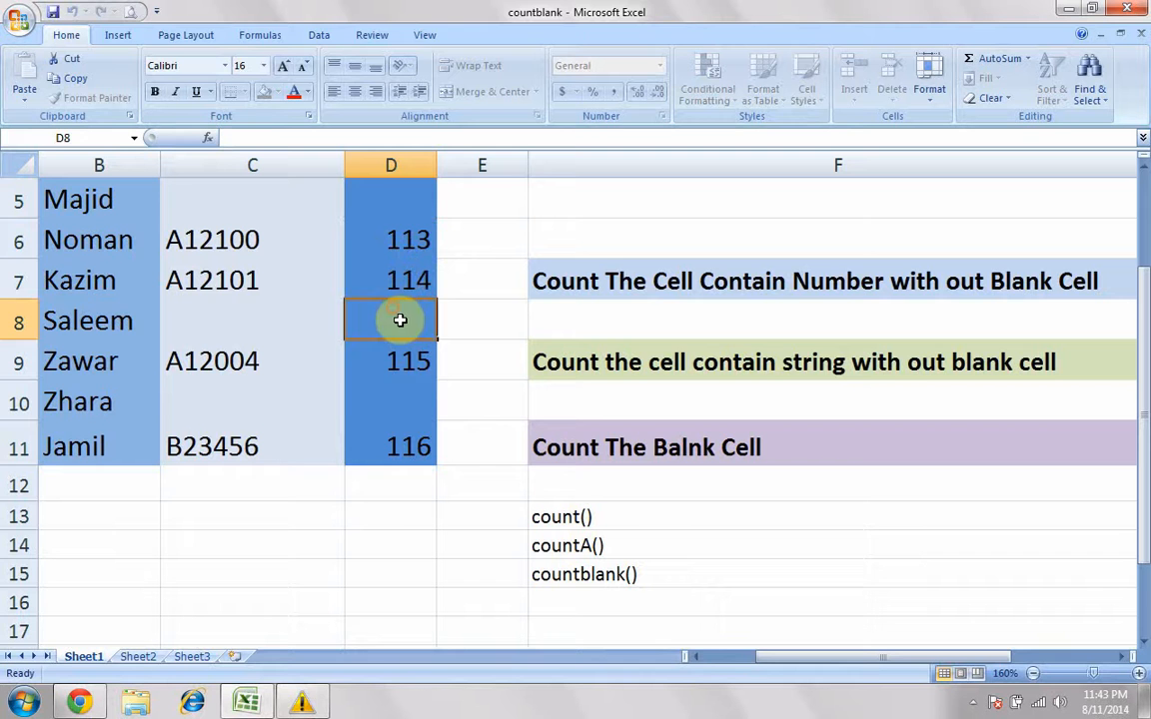
pyautogui.keyDown('ctrl'); pyautogui.click(403, 400); pyautogui.keyUp('ctrl')
pyautogui.keyDown('ctrl'); pyautogui.click(406, 202); pyautogui.keyUp('ctrl')
pyautogui.keyDown('ctrl'); pyautogui.click(406, 317); pyautogui.keyUp('ctrl')
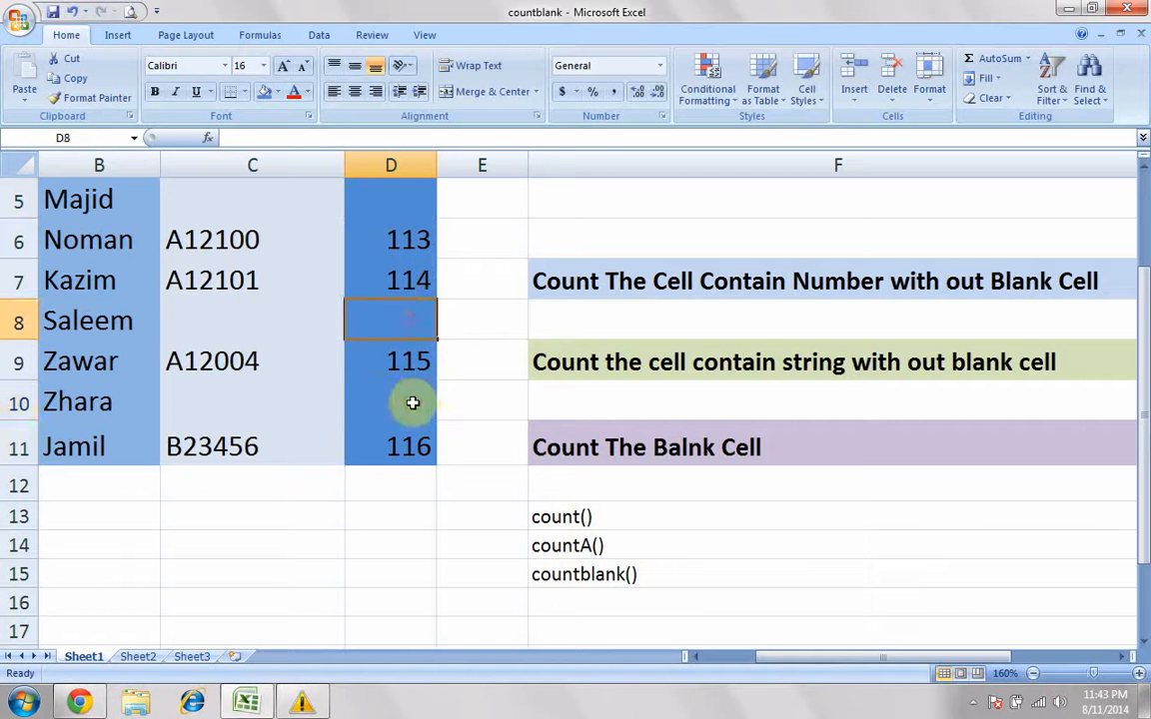
pyautogui.keyDown('ctrl'); pyautogui.click(411, 400); pyautogui.keyUp('ctrl')
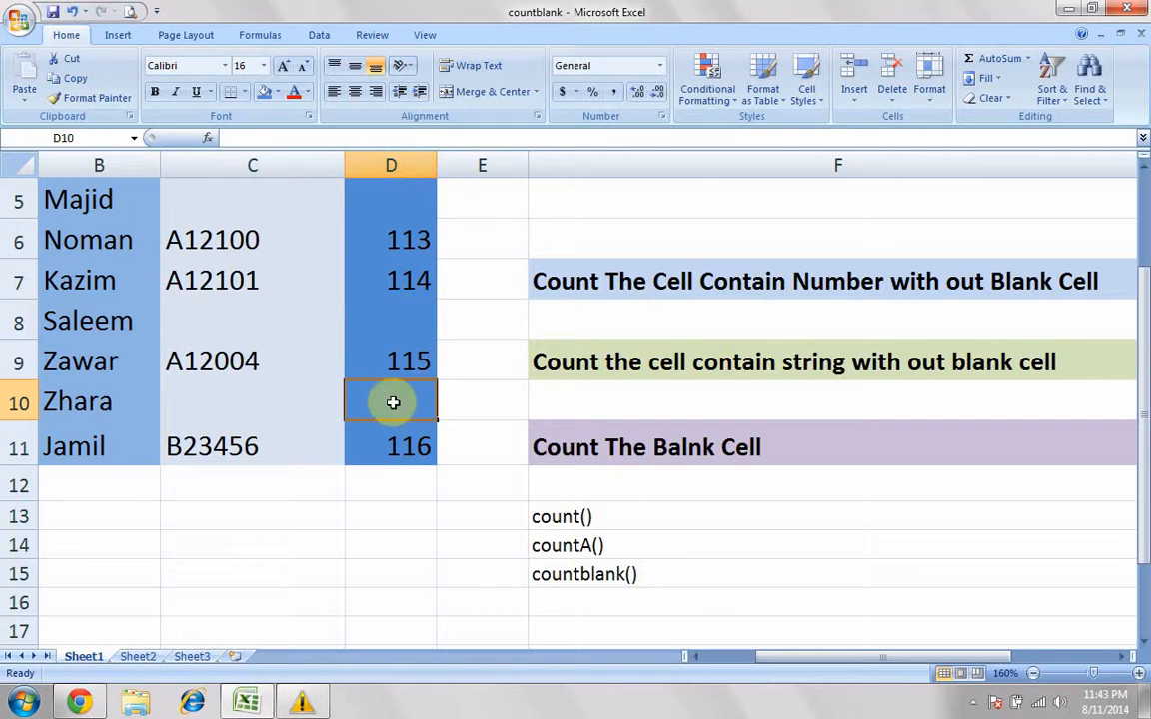
# Step: Review the empty answer cell G7 and the full Rno range D4:D11 for the number count
pyautogui.moveTo(1096, 679); pyautogui.dragTo(1093, 679)
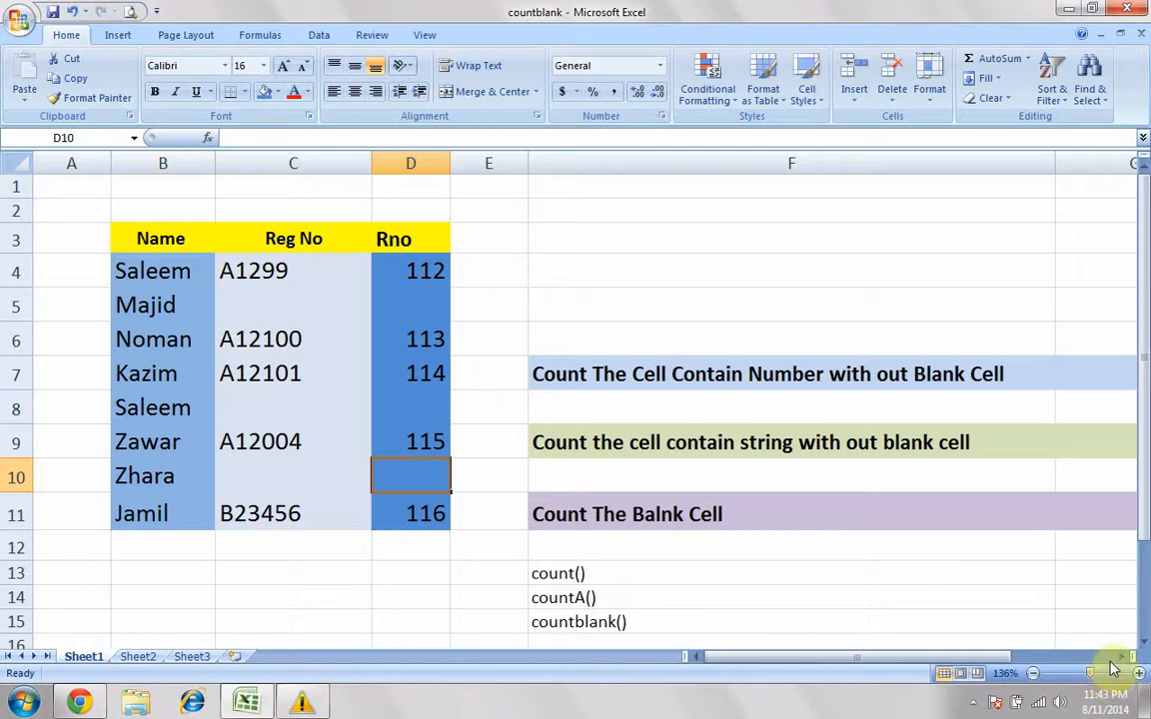
pyautogui.click(1121, 658)
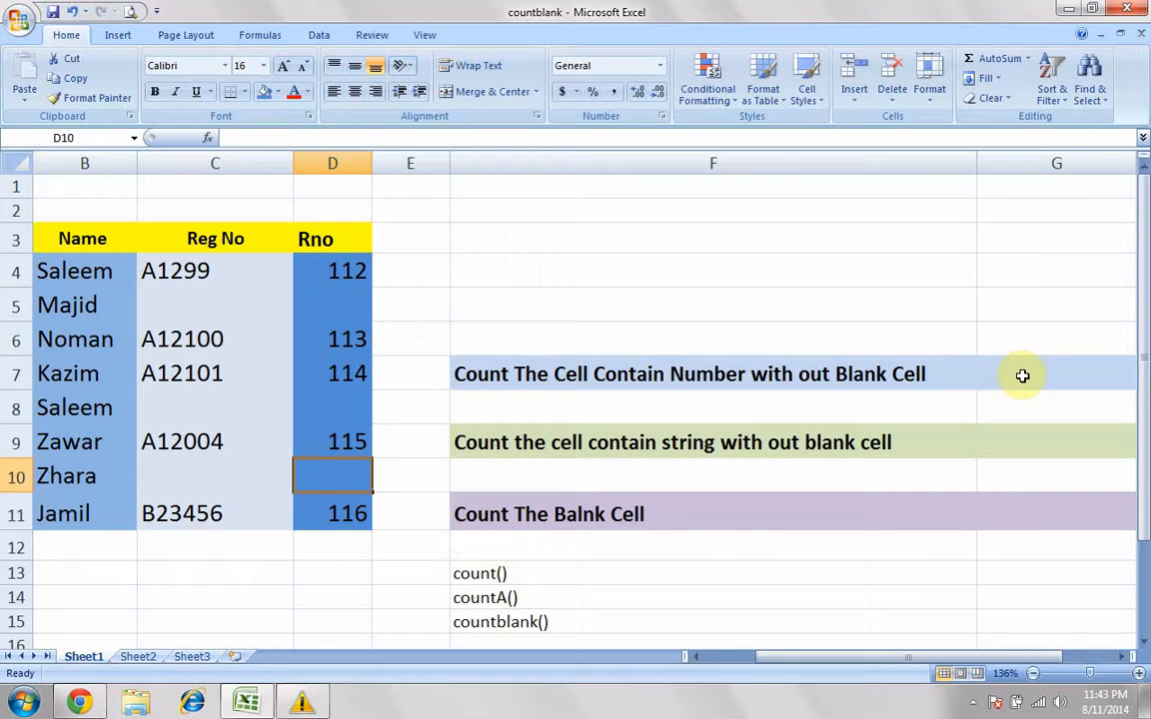
pyautogui.click(1023, 374)
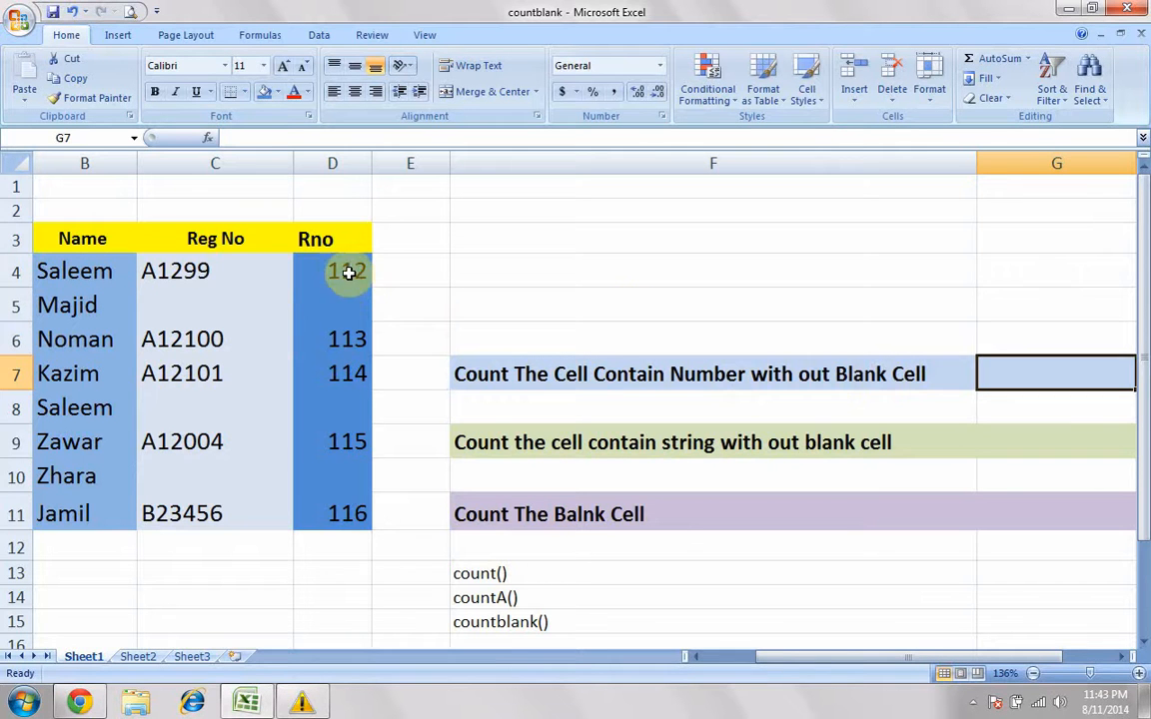
pyautogui.moveTo(347, 267); pyautogui.dragTo(351, 500)
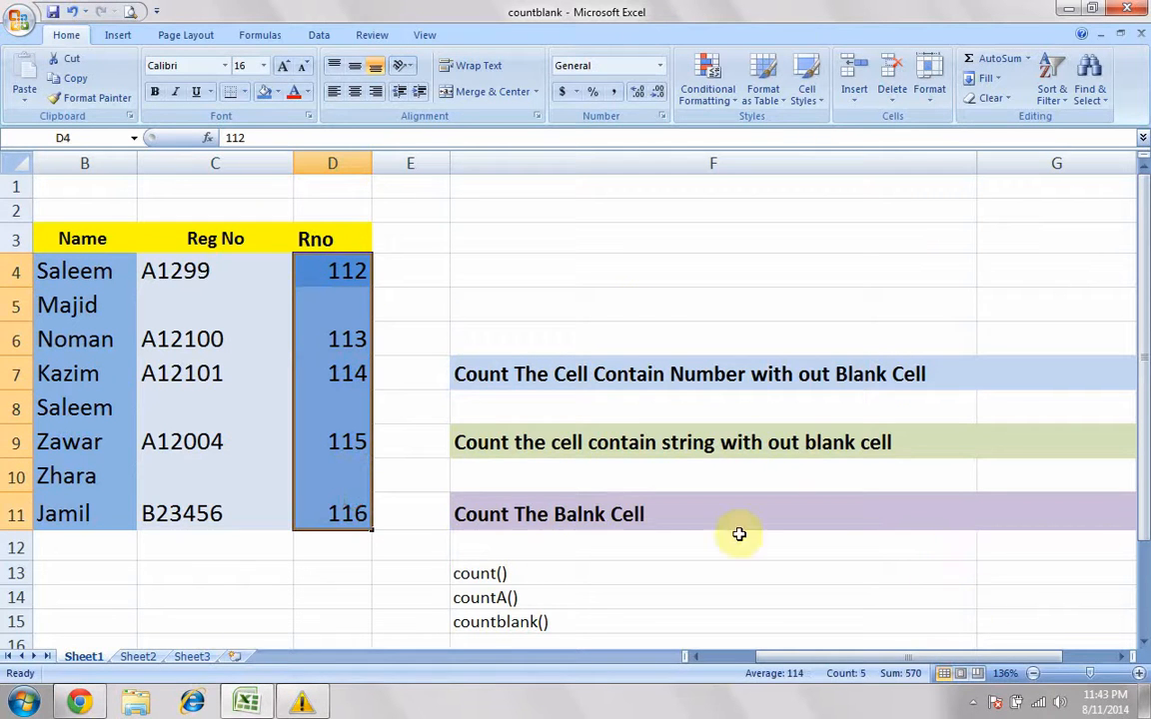
# Step: Insert the COUNT function from the full function list into cell G7, beside the label for counting number cells
pyautogui.click(1093, 677)
pyautogui.click(790, 321)
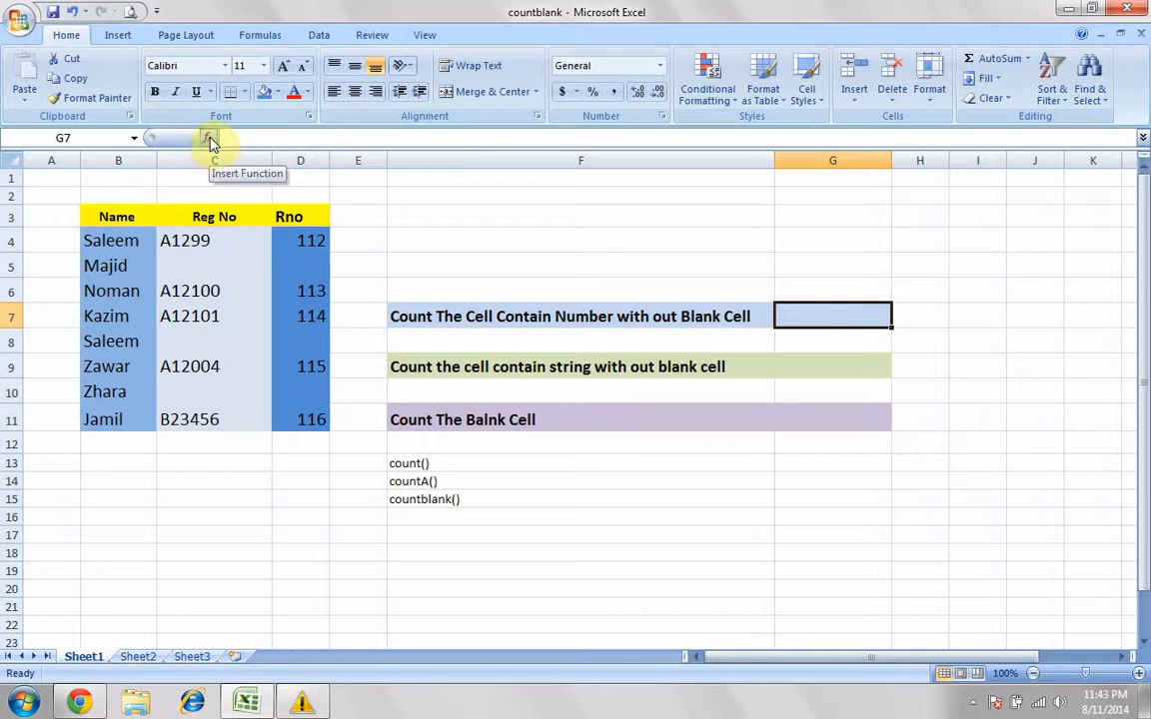
pyautogui.click(261, 35)
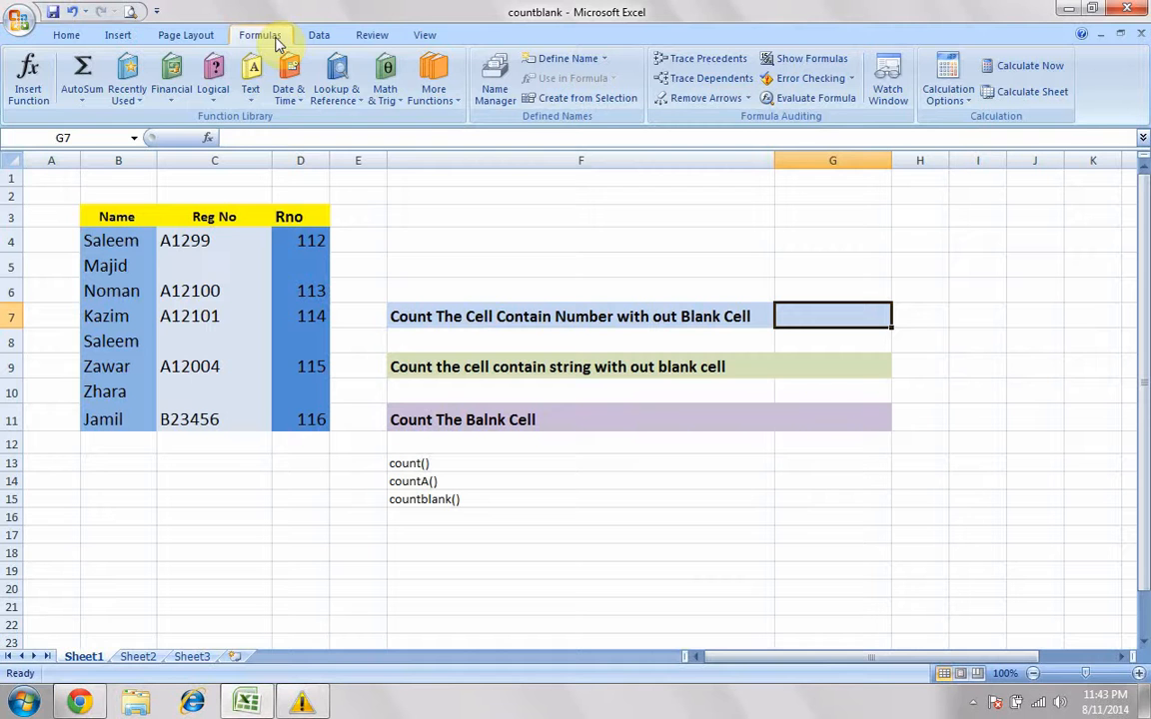
pyautogui.click(208, 137)
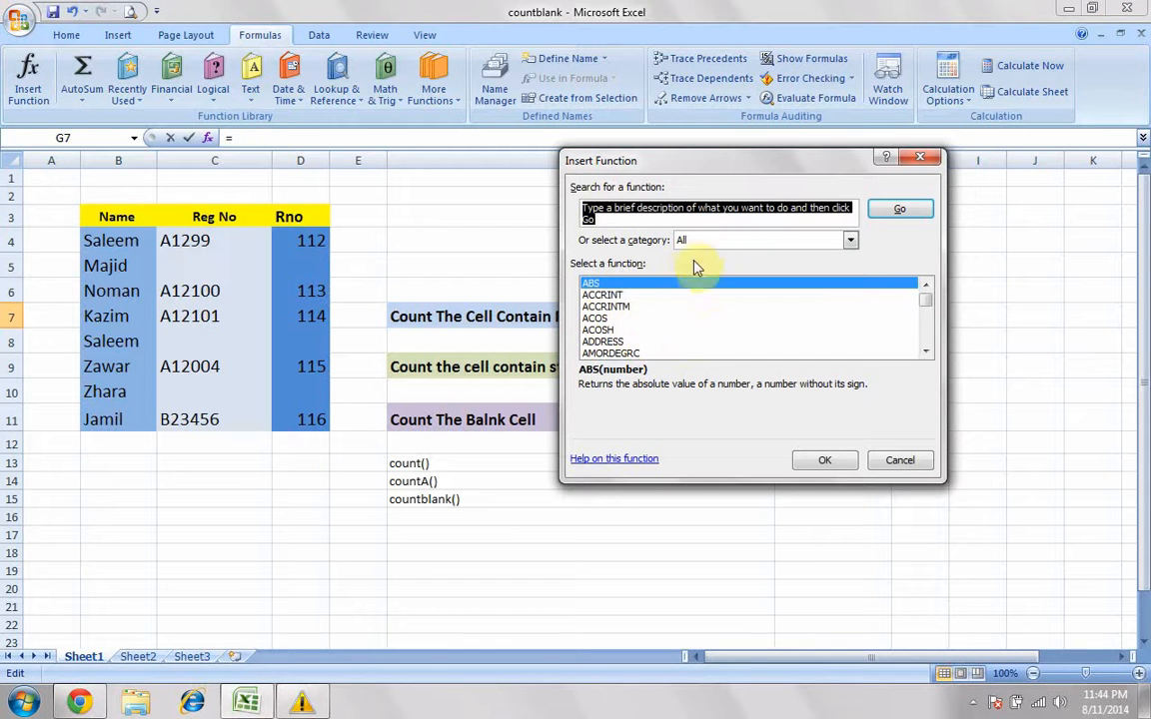
pyautogui.click(612, 318)
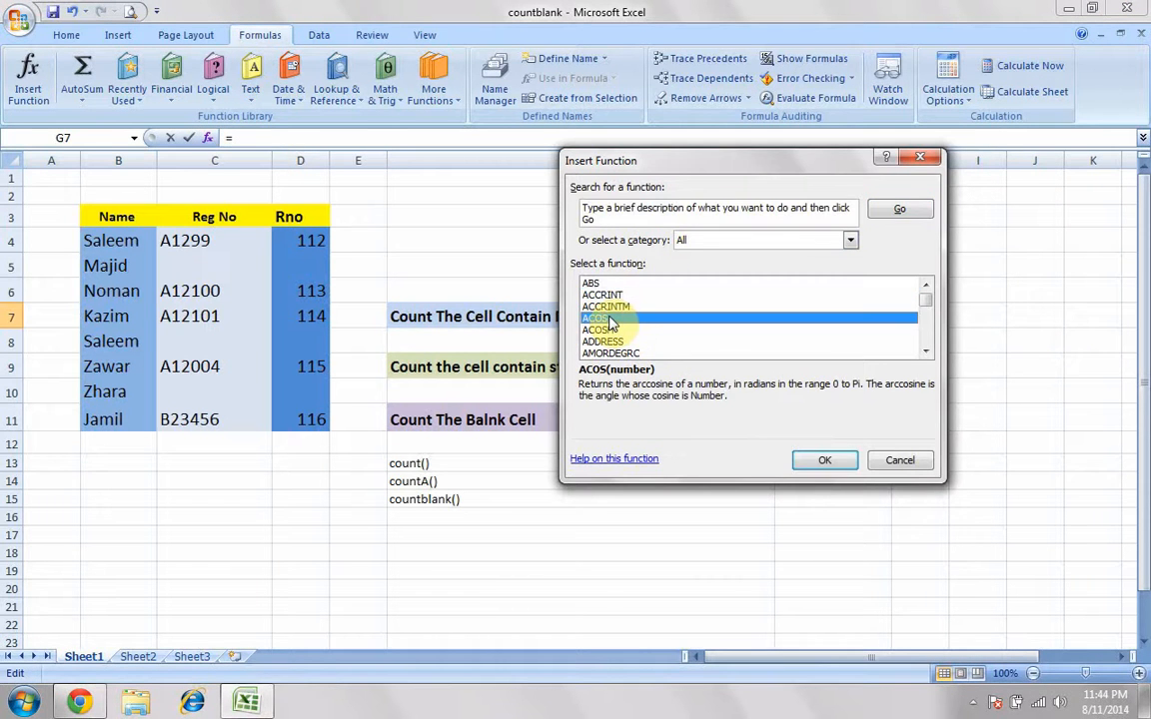
pyautogui.press('c')
pyautogui.press('o')
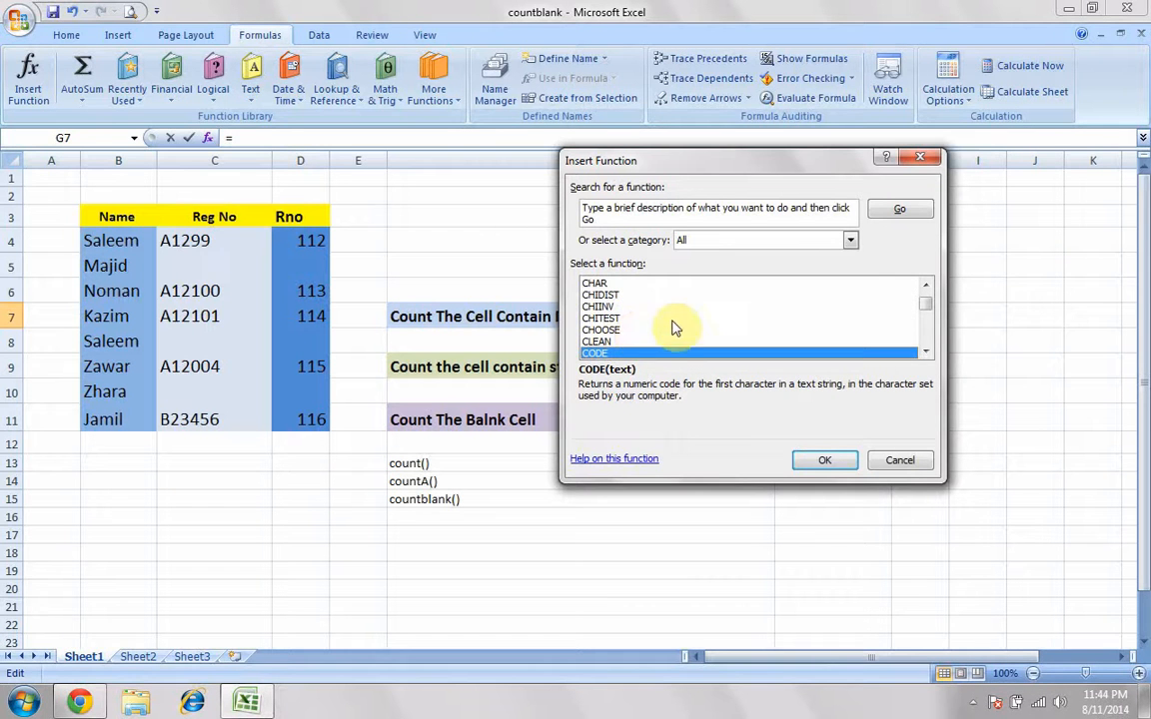
pyautogui.click(926, 352)
pyautogui.click(926, 352)
pyautogui.click(926, 351)
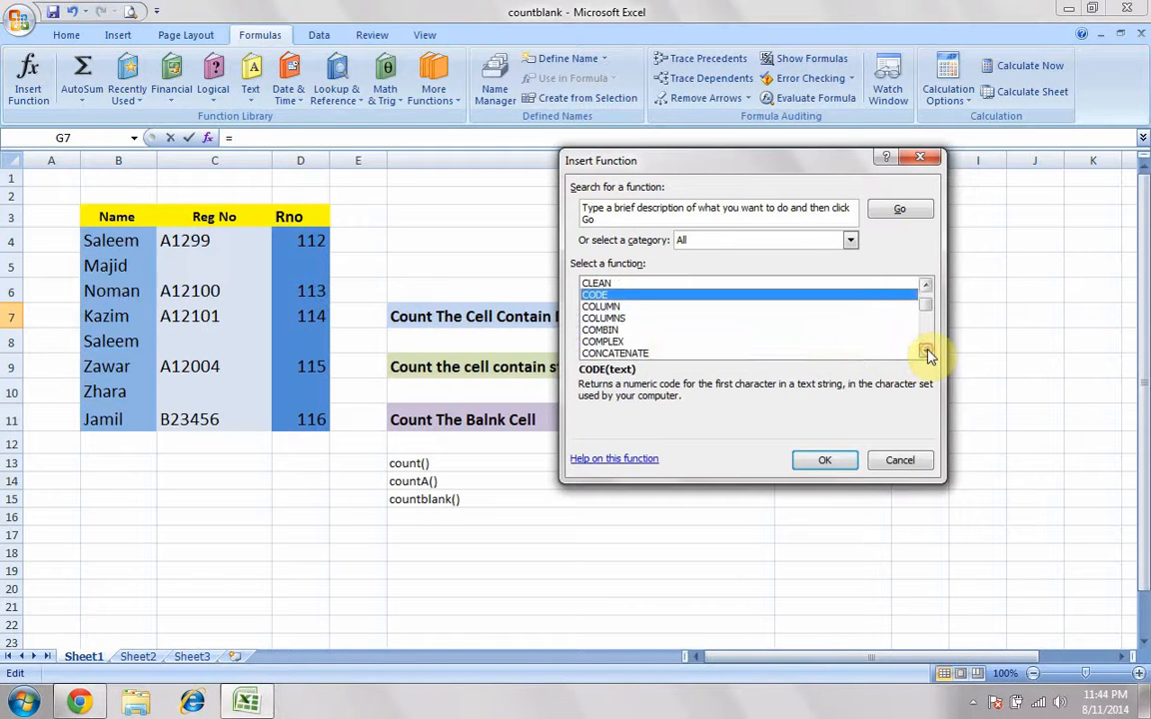
pyautogui.click(926, 352)
pyautogui.click(926, 352)
pyautogui.click(619, 338)
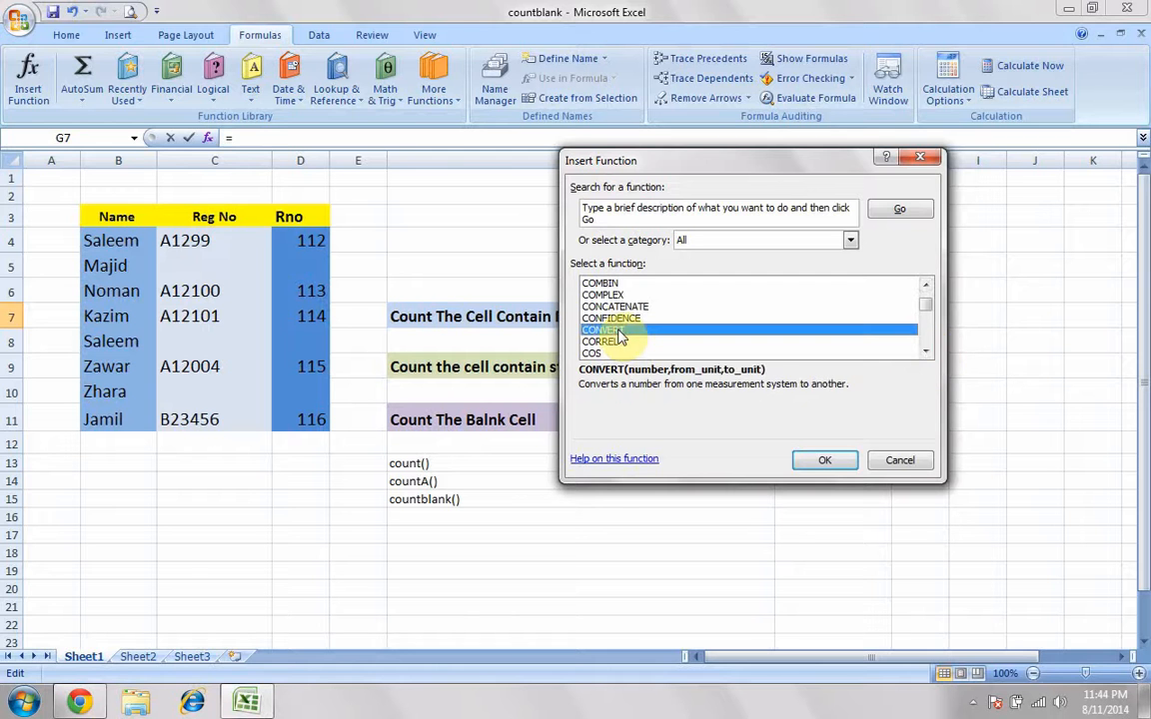
pyautogui.press('Down')
pyautogui.press('Down')
pyautogui.press('Down')
pyautogui.press('Down')
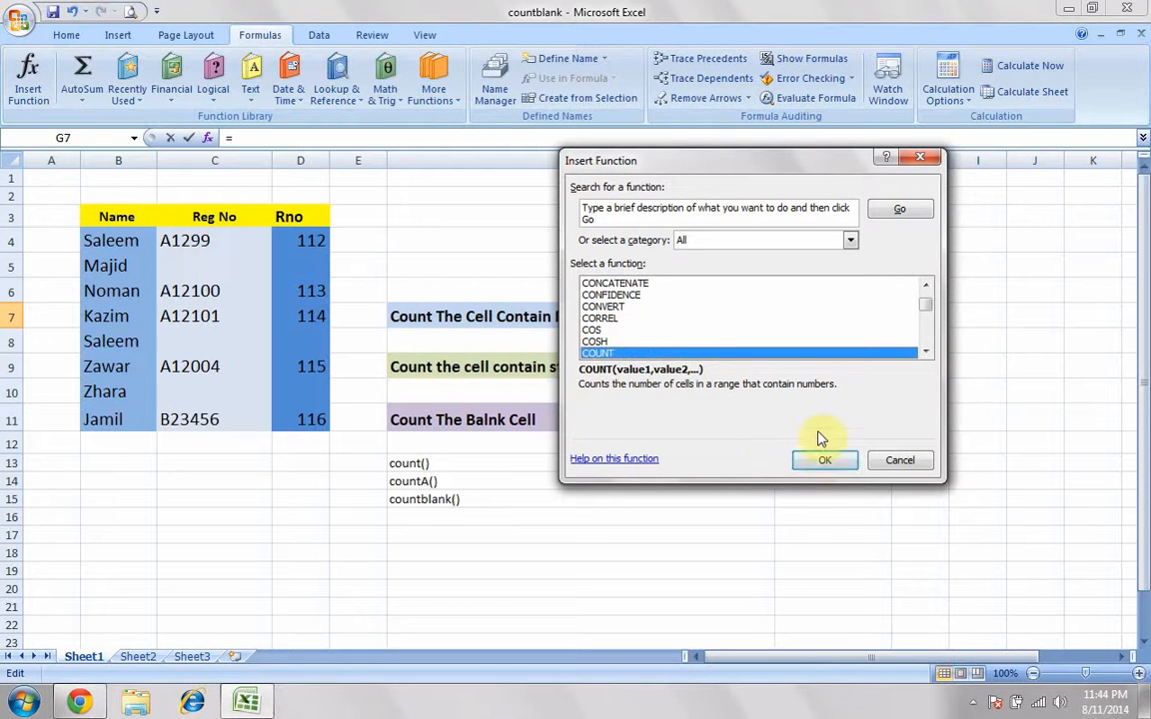
pyautogui.click(825, 463)
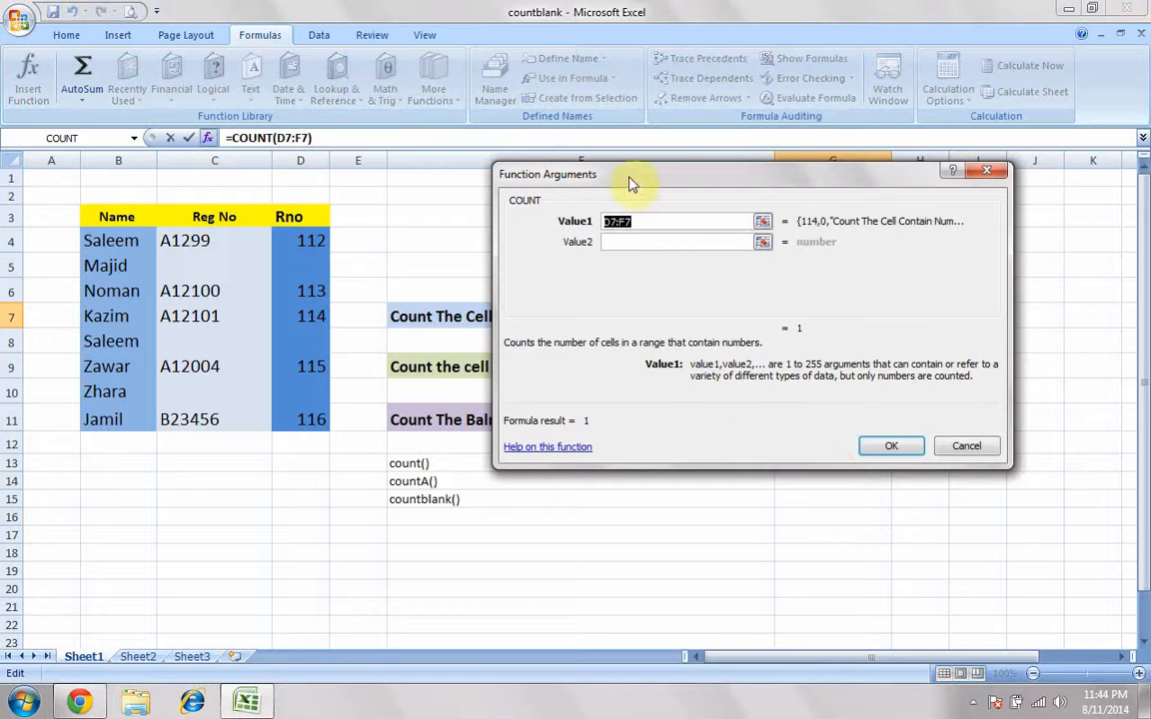
# Step: Set the COUNT range to the Rno cells D4:D11 and complete the formula in G7
pyautogui.moveTo(629, 183); pyautogui.dragTo(676, 209)
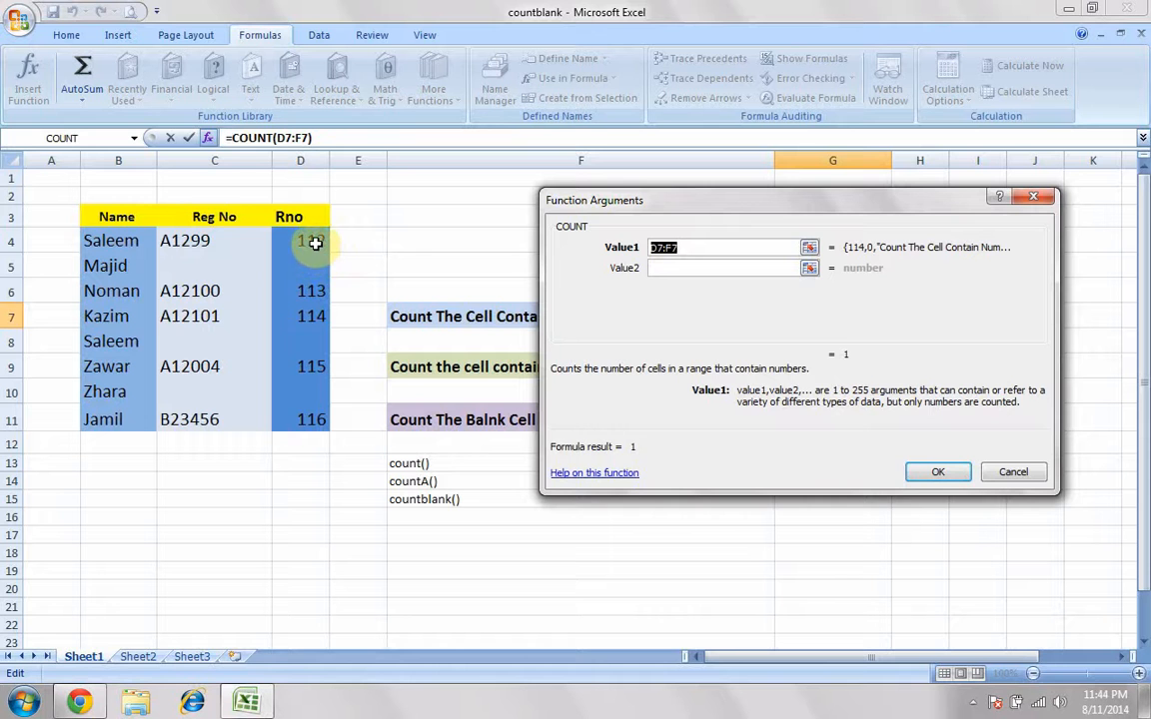
pyautogui.moveTo(315, 241); pyautogui.dragTo(316, 417)
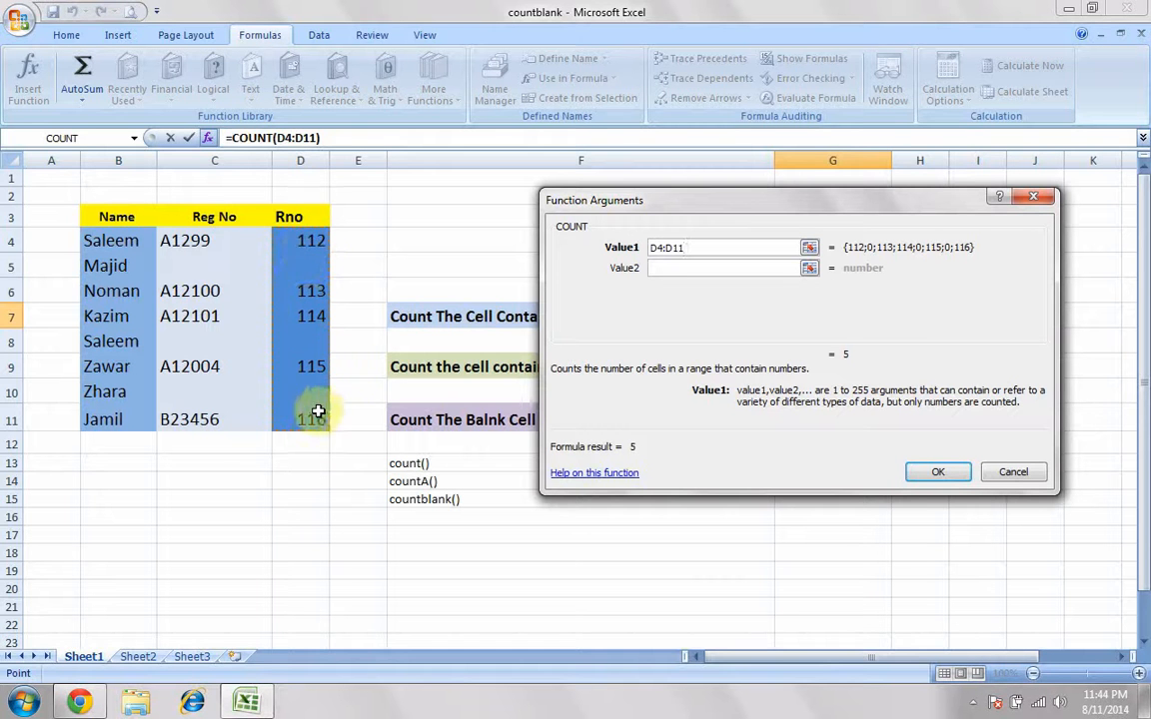
pyautogui.click(939, 473)
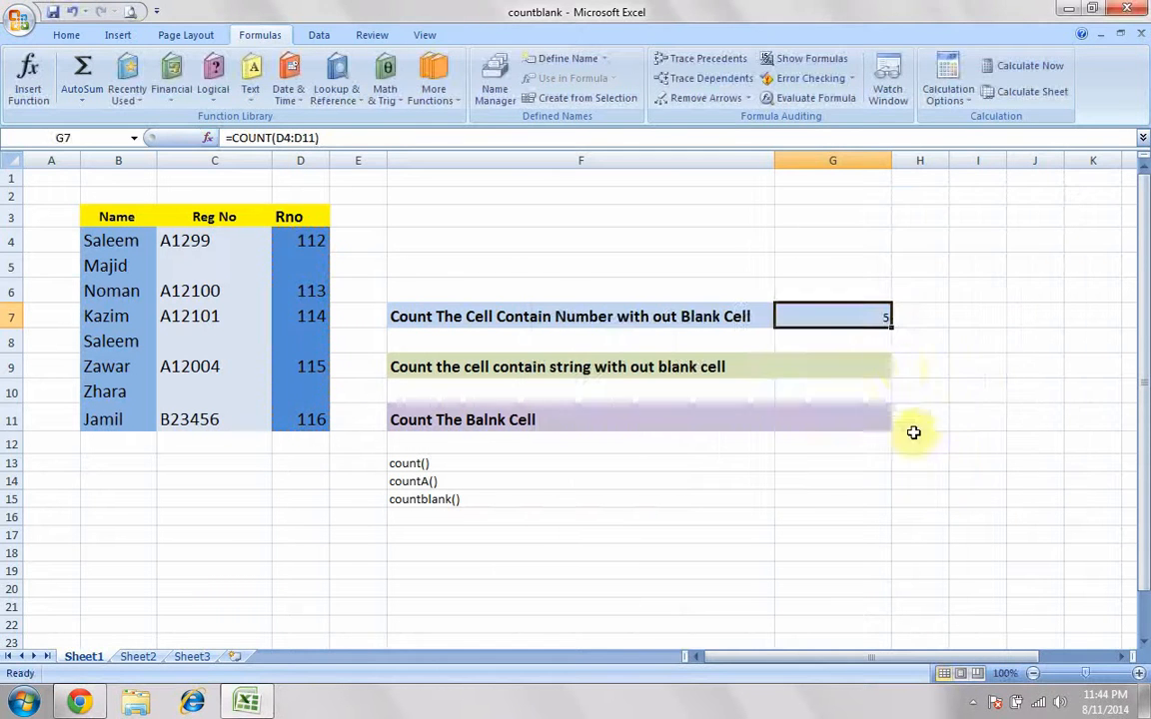
# Step: Check the numeric Rno cells D4, D6, D7, D9 and D11, followed by the blank cells D10, D8 and D5
pyautogui.click(316, 245)
pyautogui.click(310, 290)
pyautogui.click(310, 316)
pyautogui.click(310, 365)
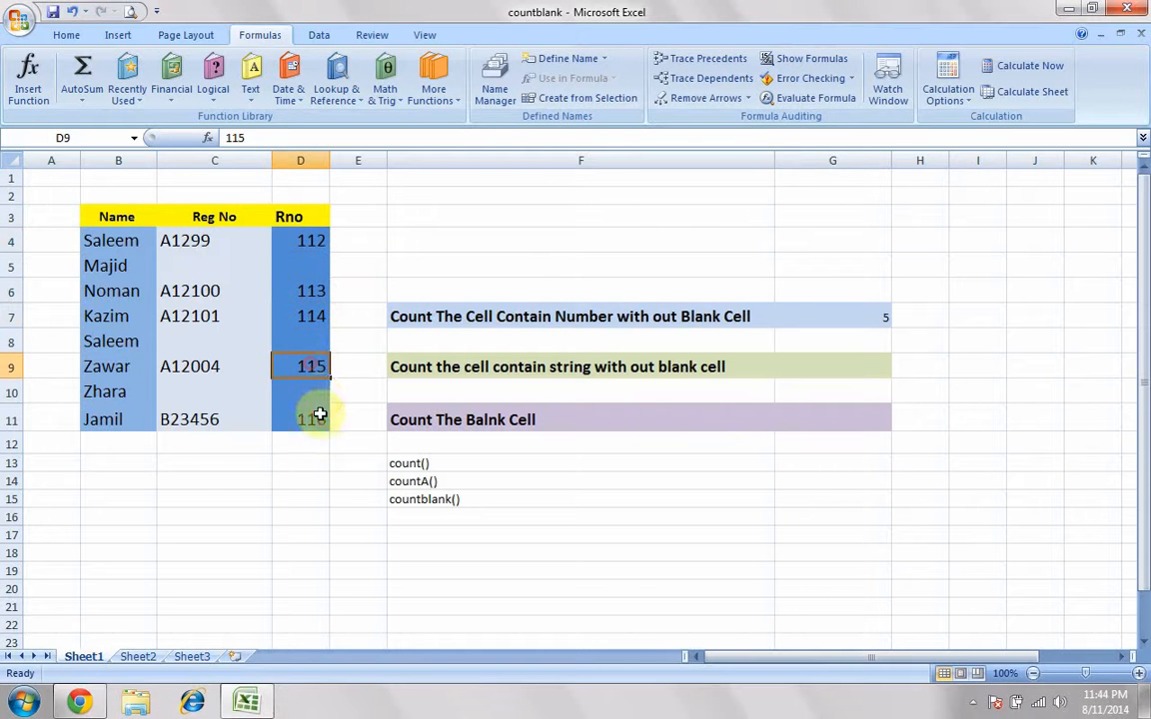
pyautogui.click(318, 415)
pyautogui.click(311, 391)
pyautogui.click(310, 341)
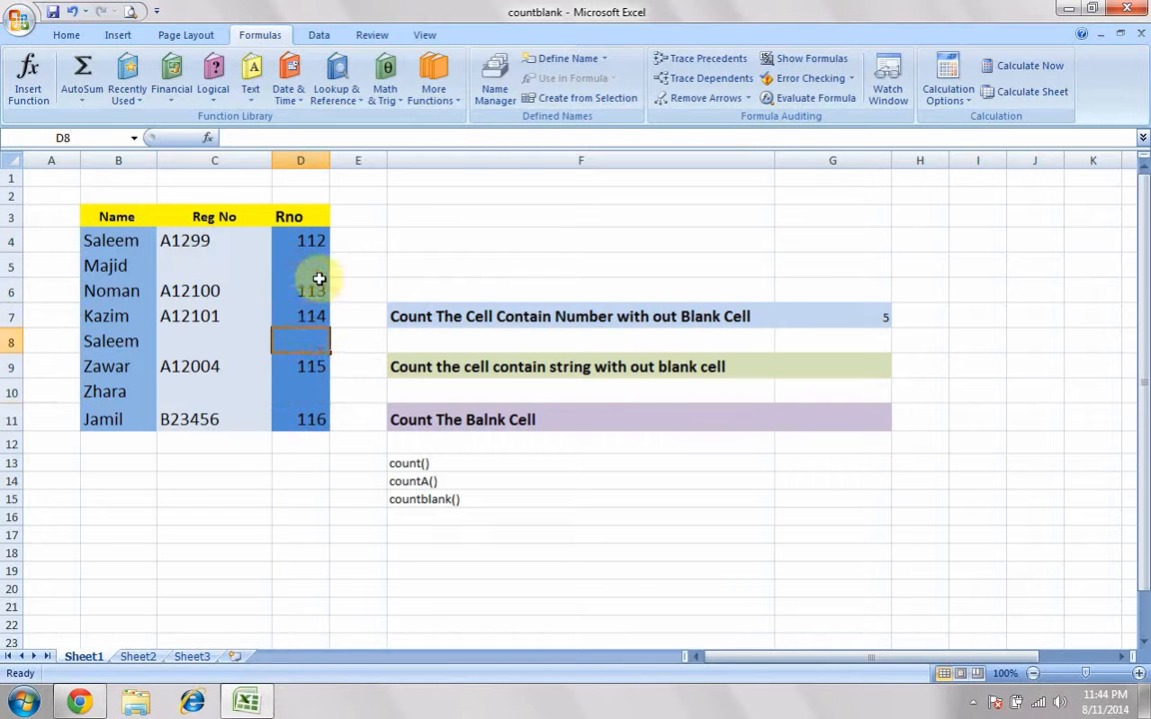
pyautogui.click(315, 264)
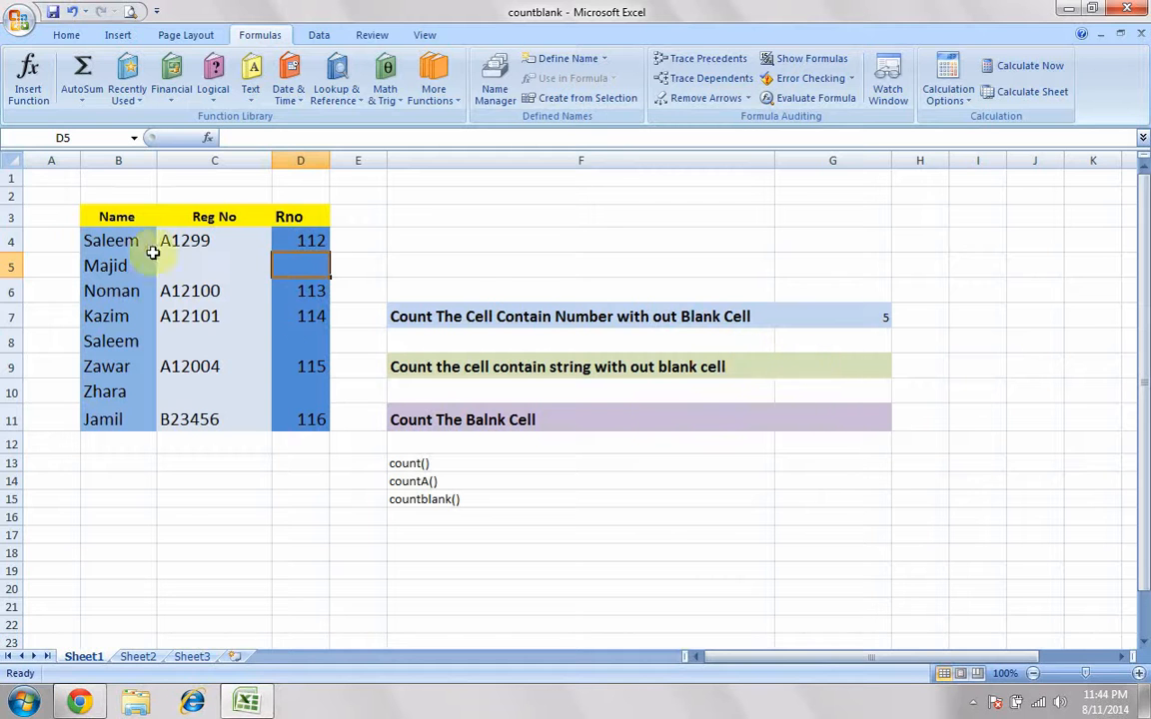
# Step: Insert the COUNTA function into cell G9 to count the Name entries in B4:B11
pyautogui.moveTo(134, 243); pyautogui.dragTo(129, 419)
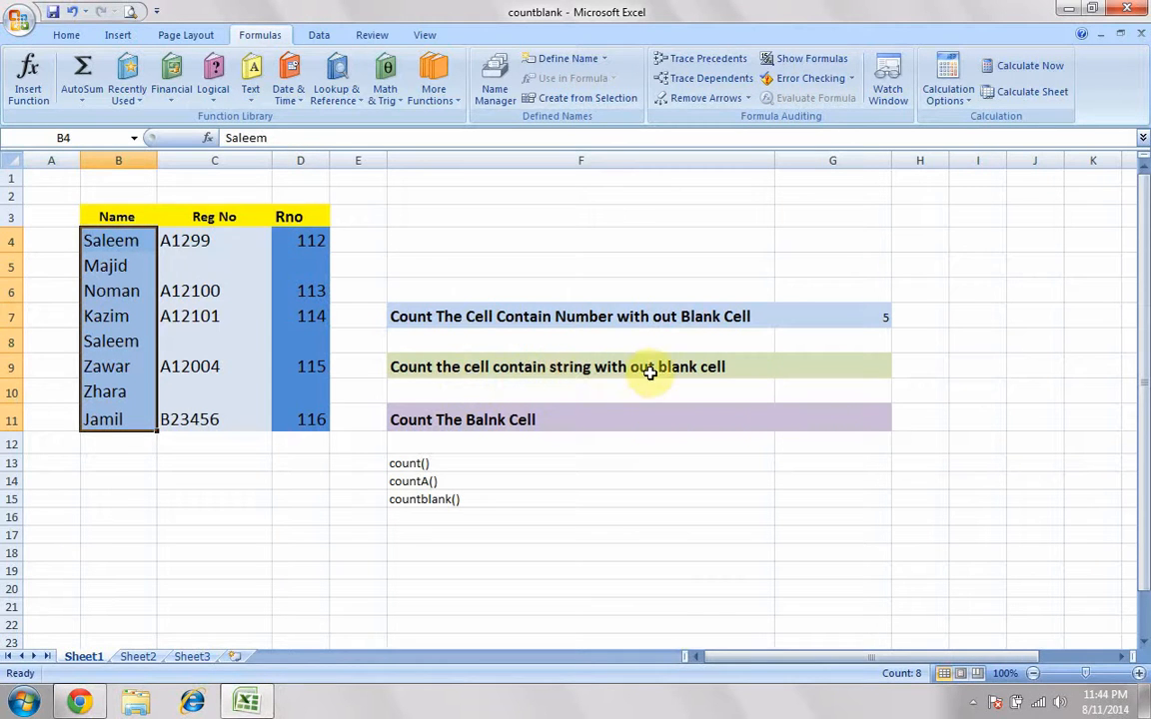
pyautogui.click(810, 374)
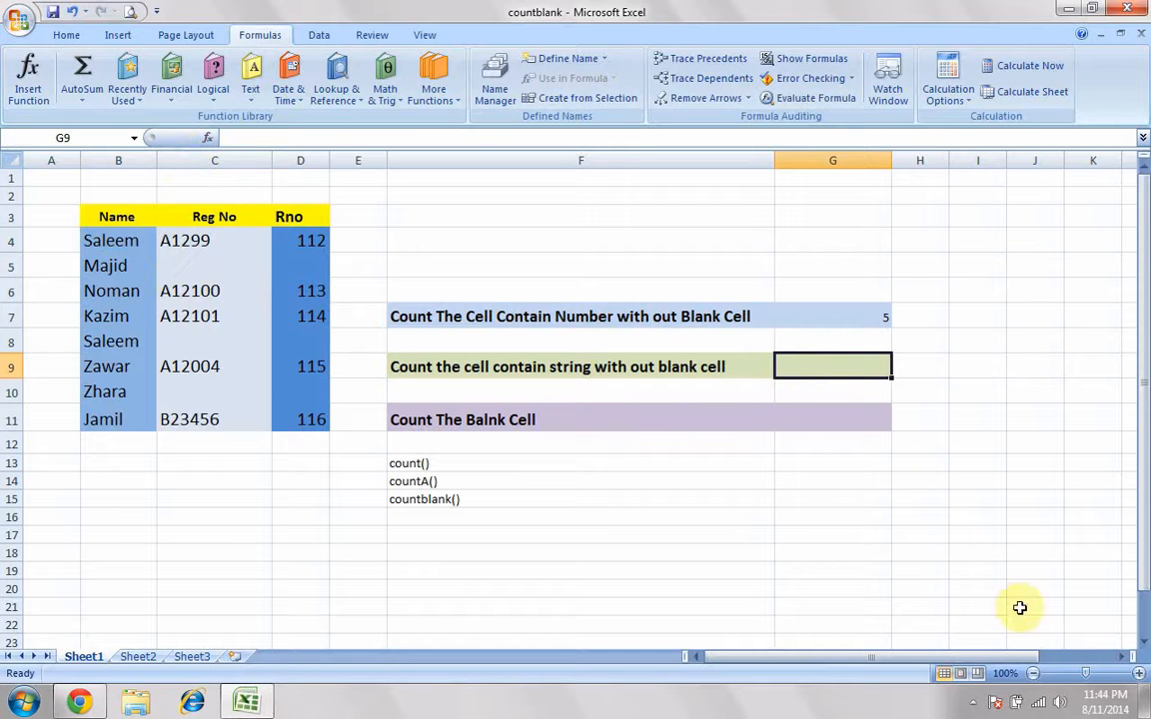
pyautogui.click(1140, 674)
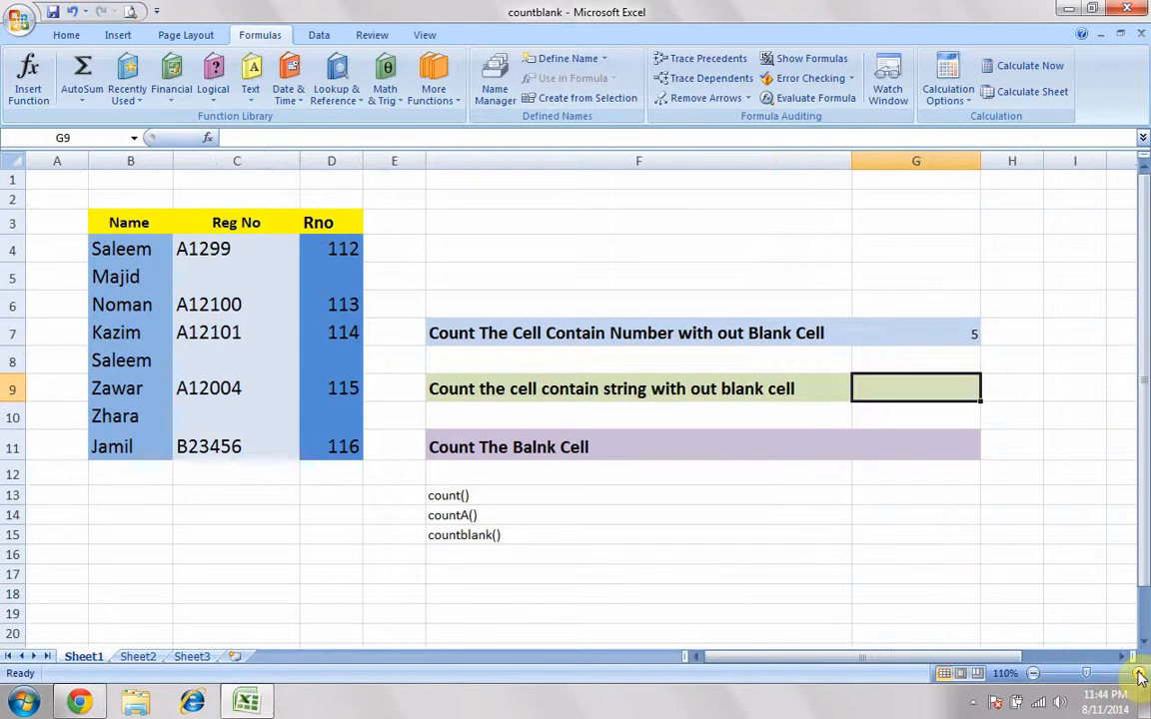
pyautogui.click(1121, 656)
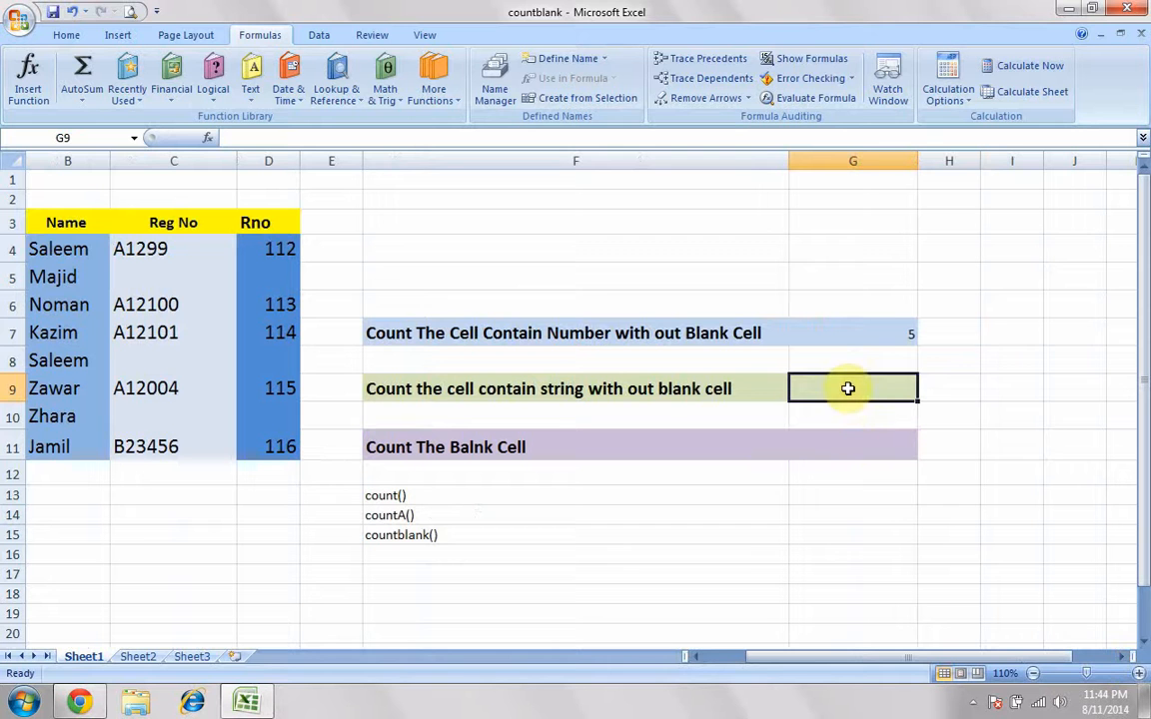
pyautogui.click(207, 137)
pyautogui.click(644, 355)
pyautogui.write('count')
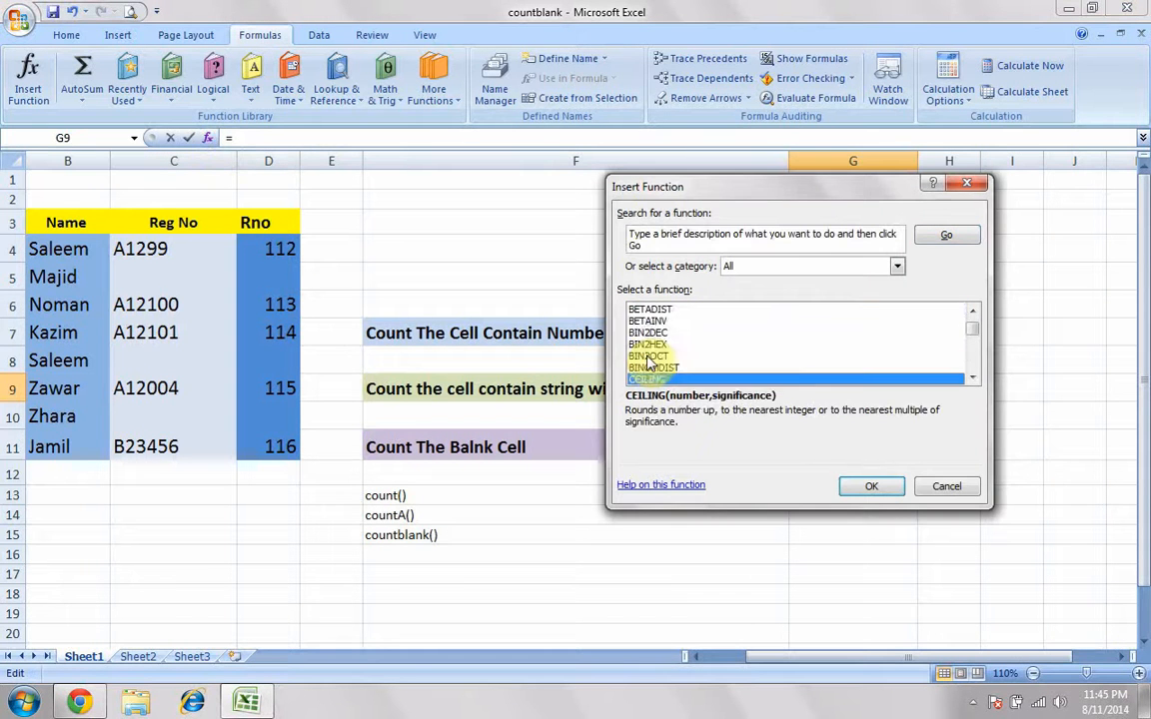
pyautogui.click(972, 378)
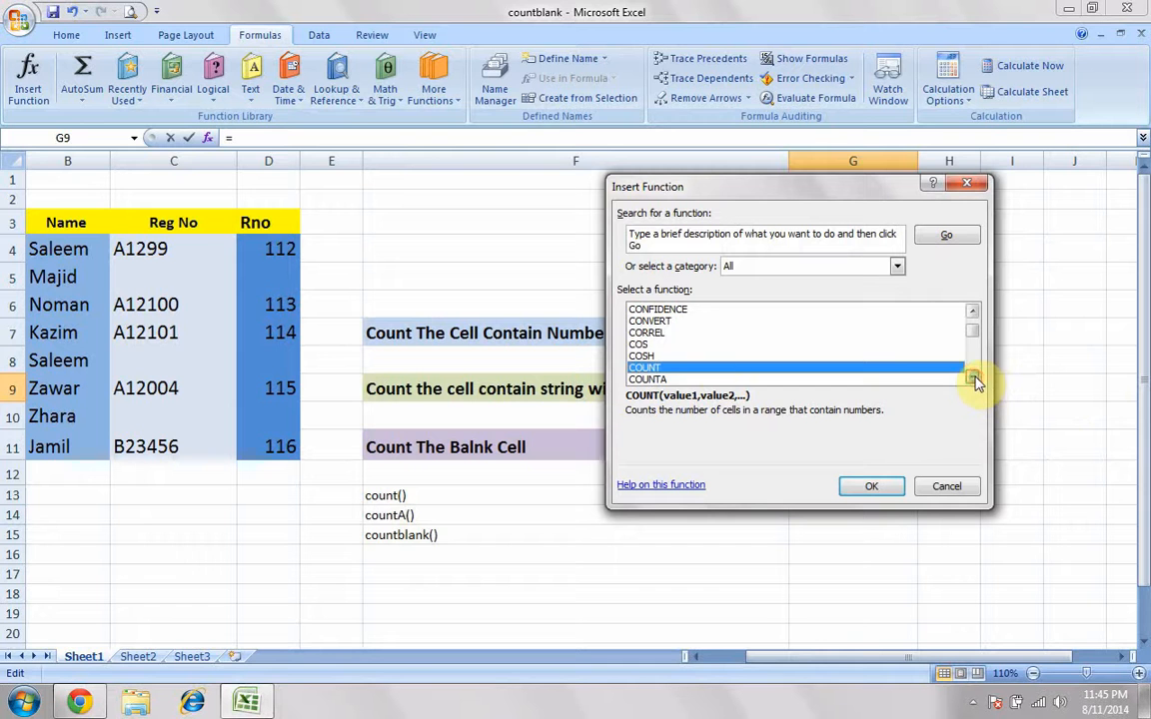
pyautogui.click(647, 379)
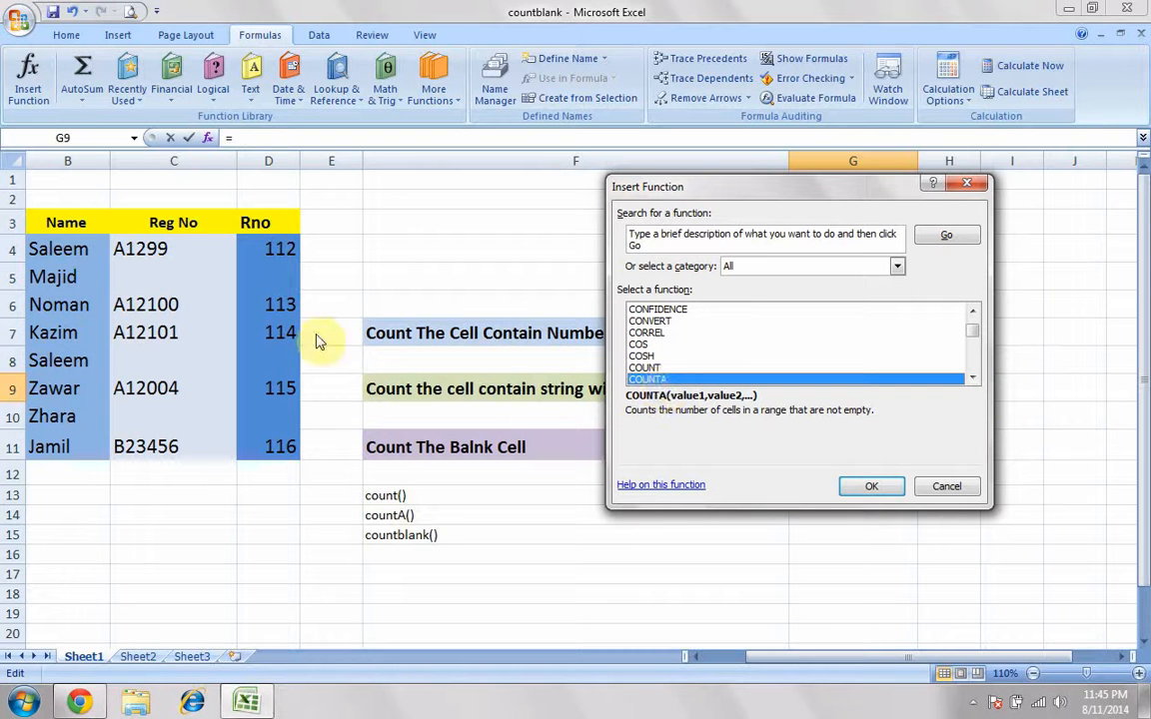
pyautogui.click(876, 487)
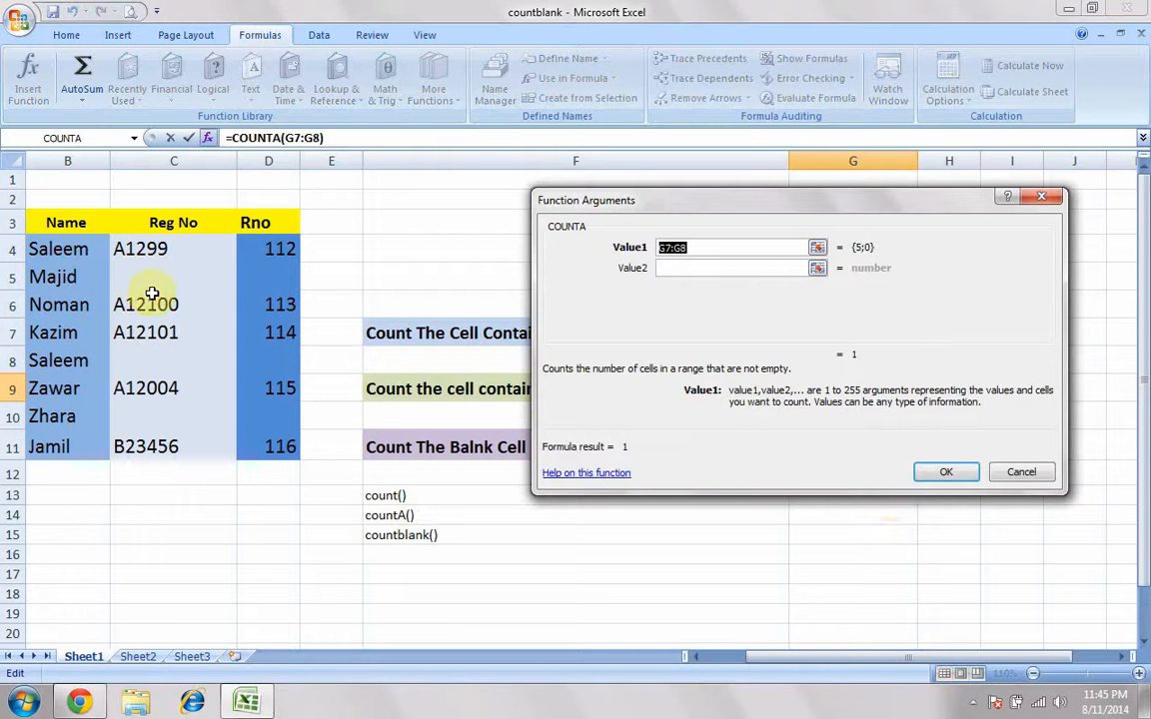
pyautogui.moveTo(80, 248); pyautogui.dragTo(60, 443)
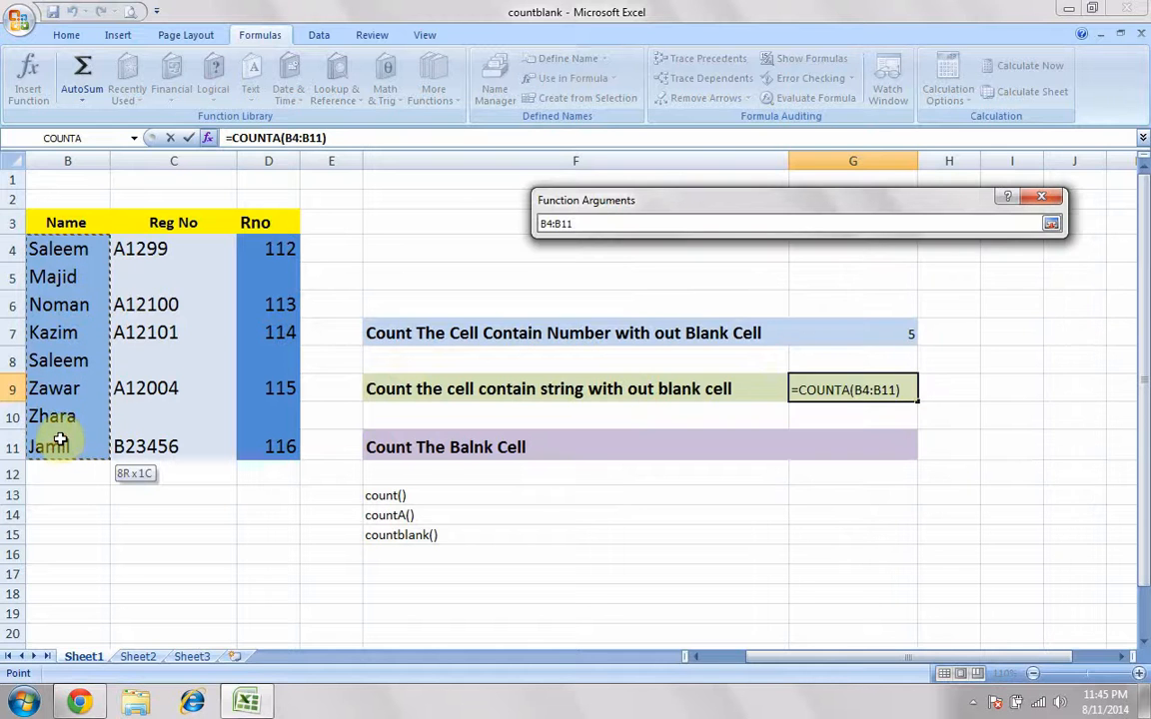
pyautogui.click(947, 473)
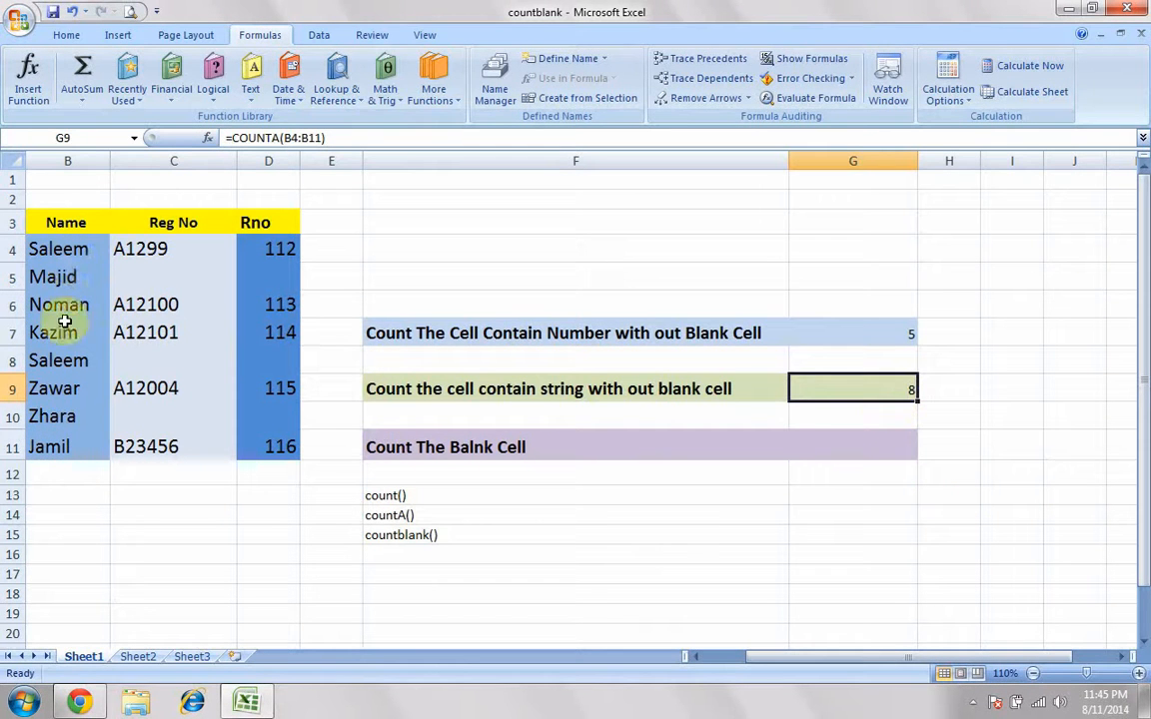
# Step: Review the empty answer cell G11 and the blank Rno cells D5, D8 and D10 for the blank count
pyautogui.click(811, 446)
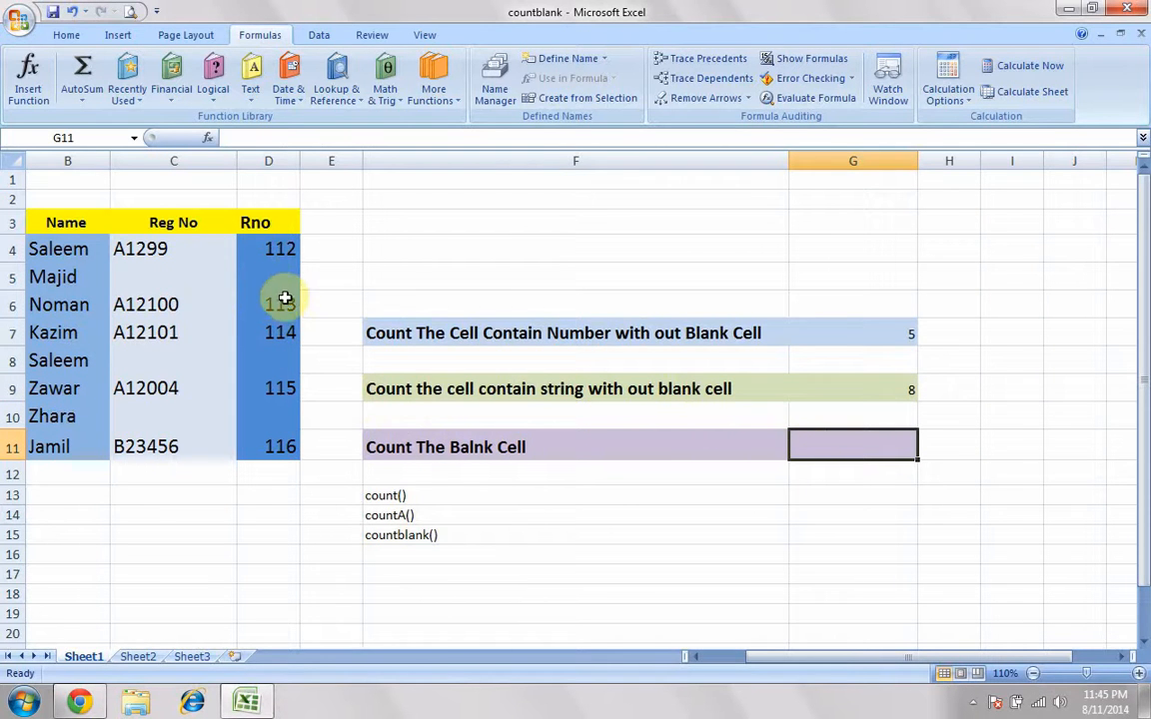
pyautogui.click(278, 249)
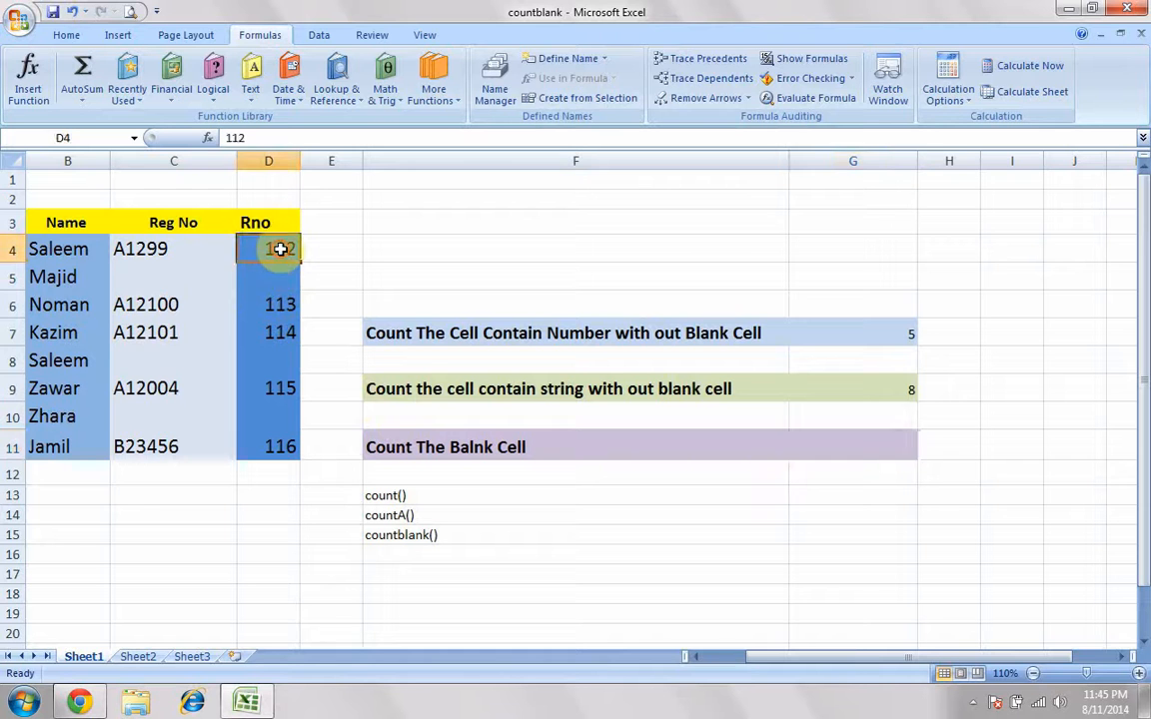
pyautogui.click(280, 280)
pyautogui.click(284, 360)
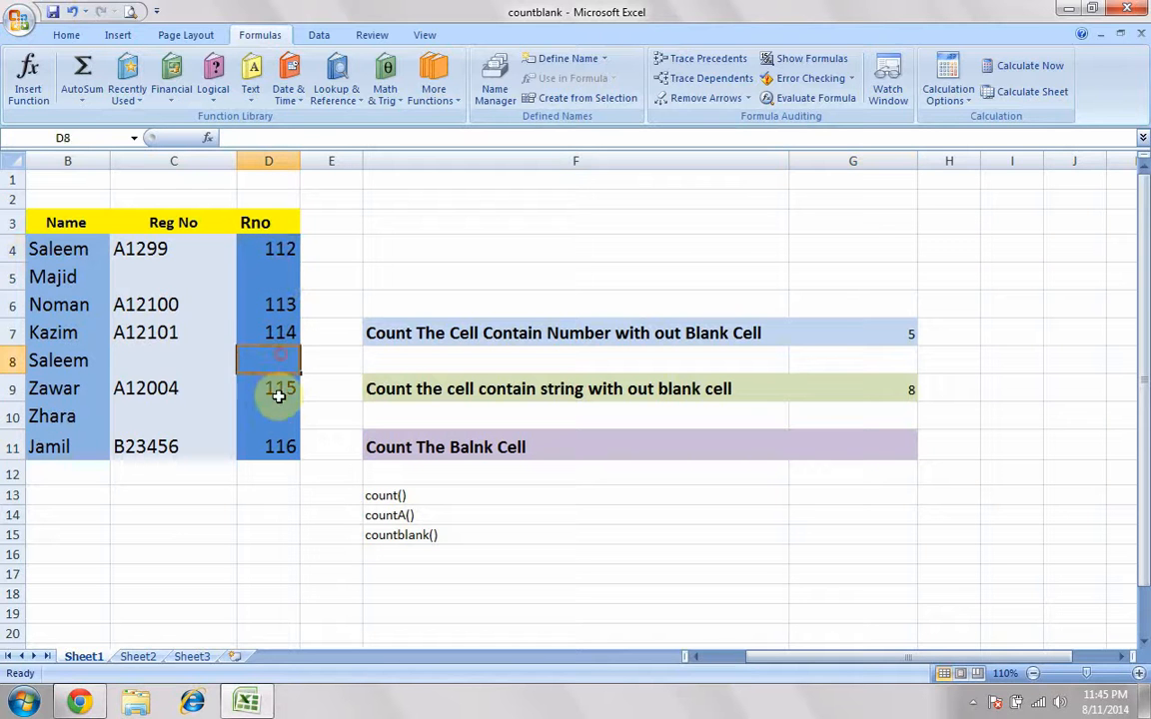
pyautogui.click(279, 414)
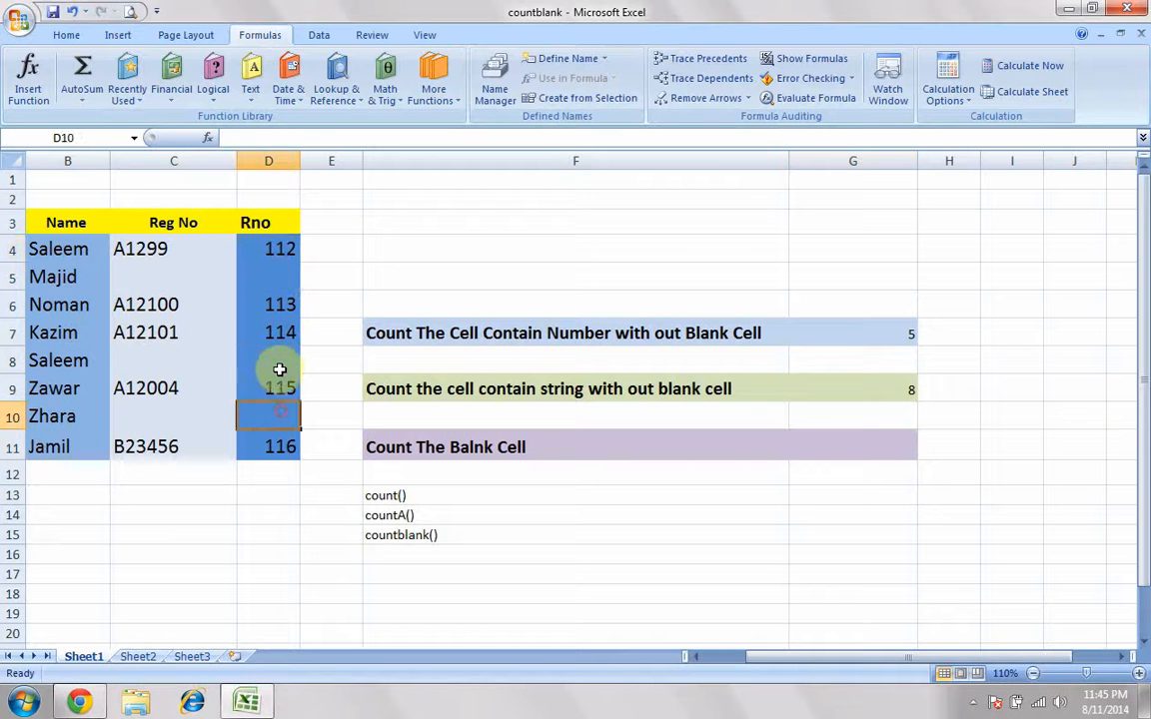
# Step: Insert the COUNTBLANK function into cell G11 to count the empty Rno cells in D4:D11
pyautogui.click(877, 444)
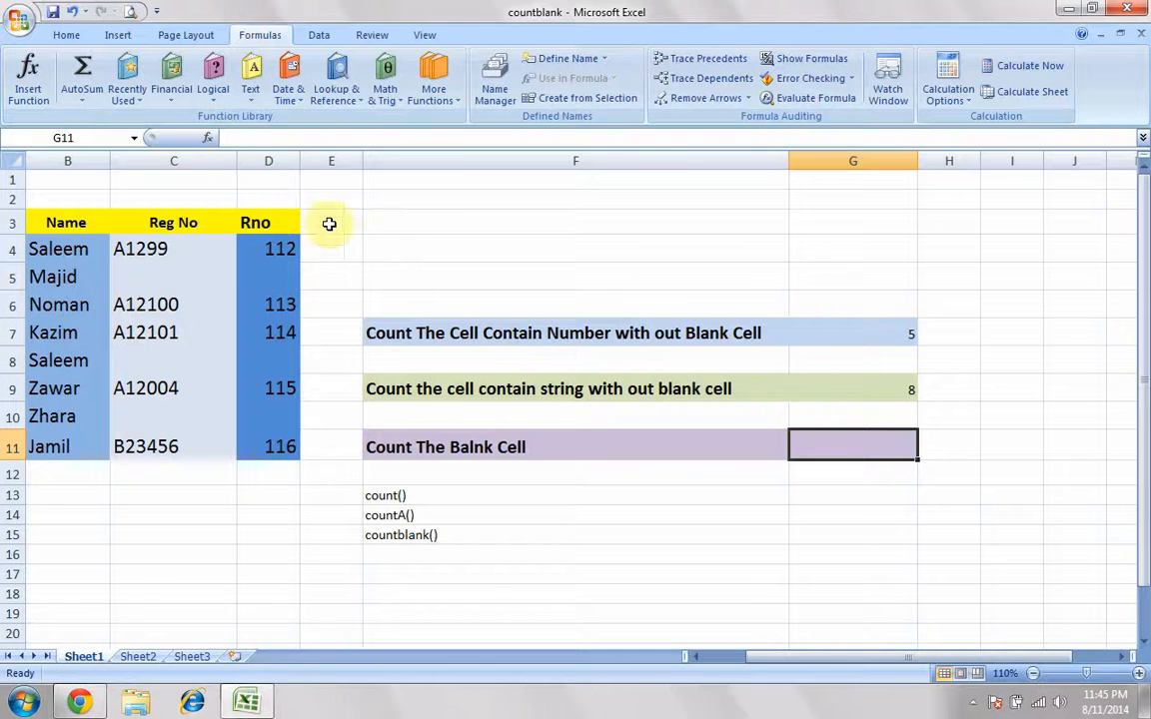
pyautogui.click(208, 140)
pyautogui.click(658, 345)
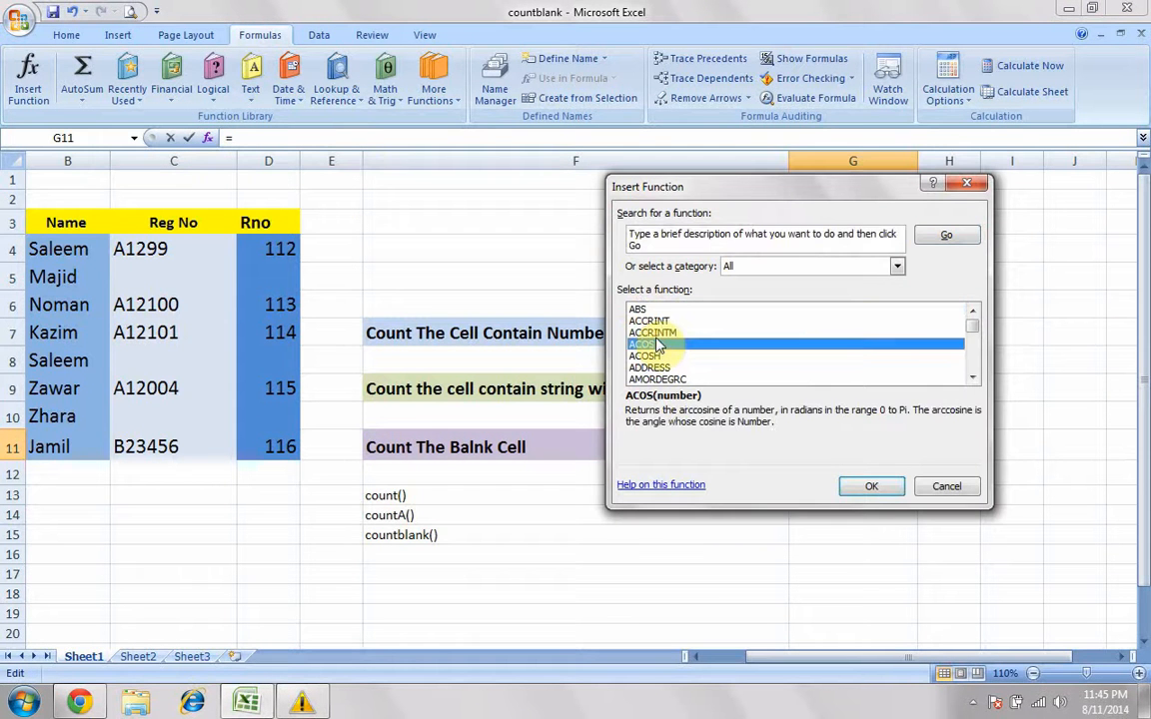
pyautogui.press('c')
pyautogui.press('o')
pyautogui.press('u')
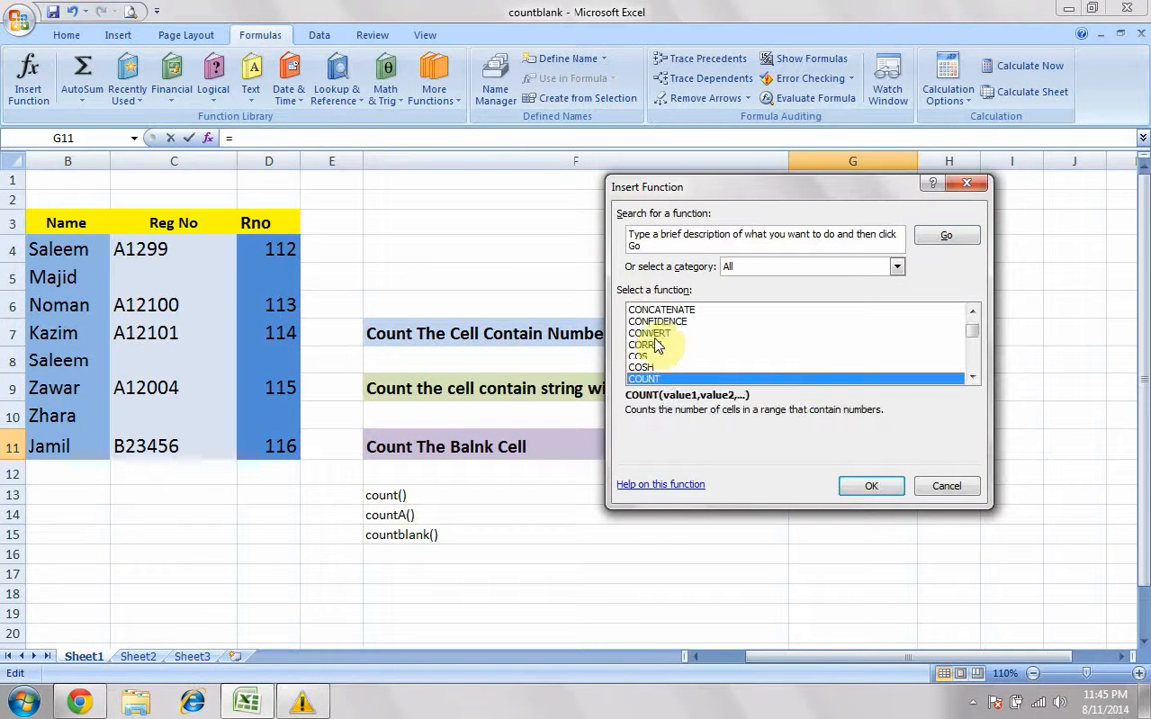
pyautogui.click(972, 378)
pyautogui.click(971, 377)
pyautogui.click(972, 377)
pyautogui.click(683, 368)
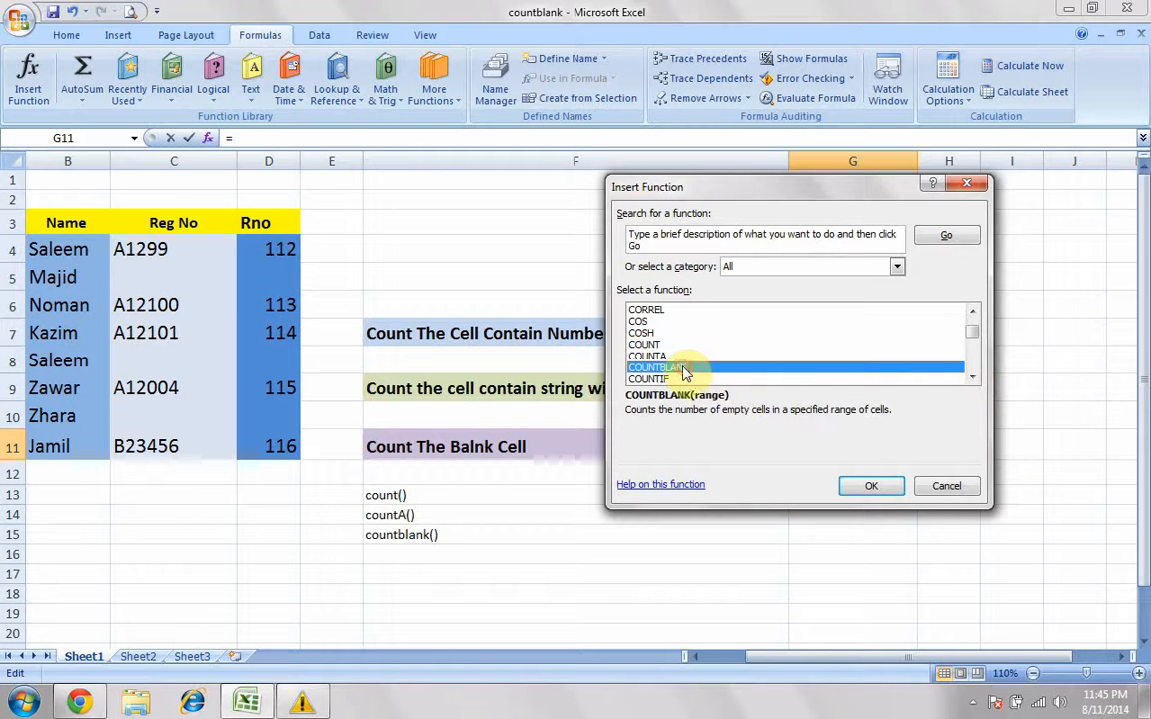
pyautogui.click(883, 487)
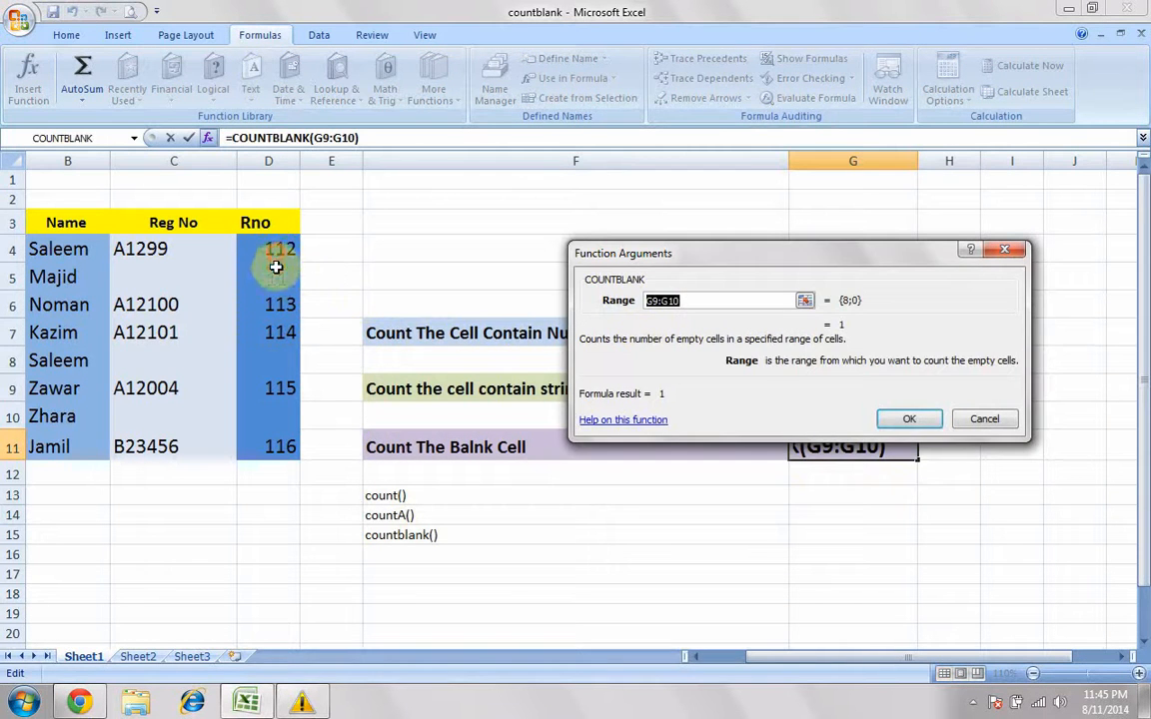
pyautogui.moveTo(276, 267); pyautogui.dragTo(274, 444)
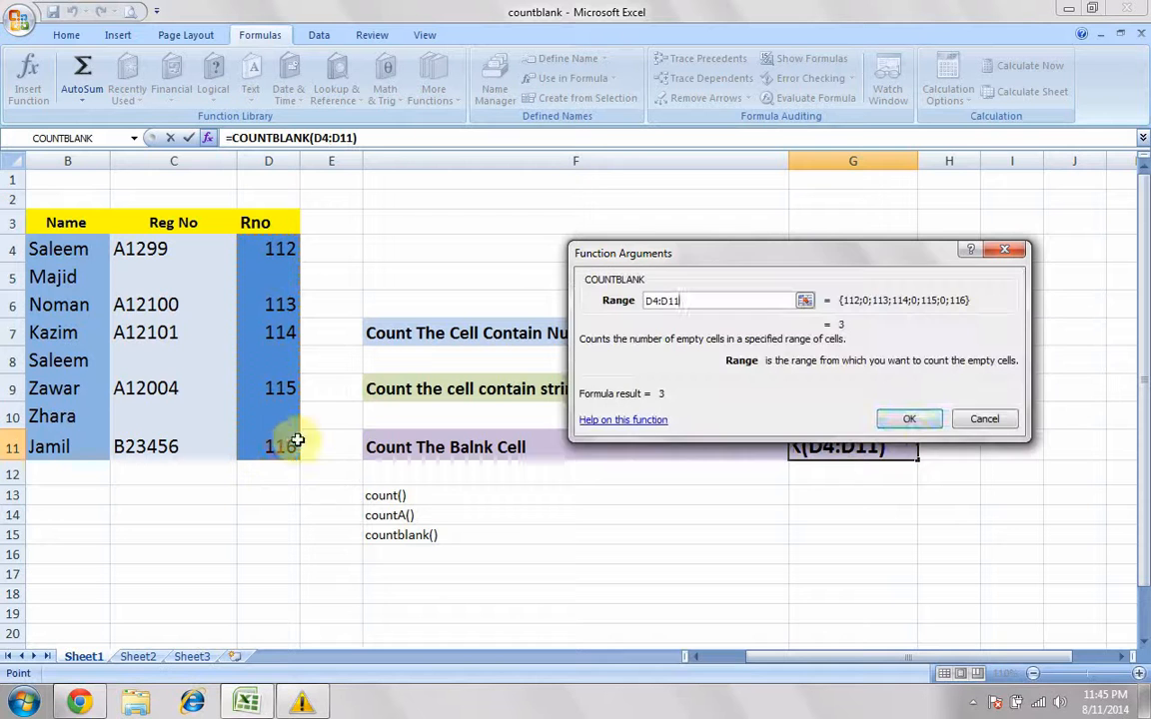
pyautogui.click(911, 421)
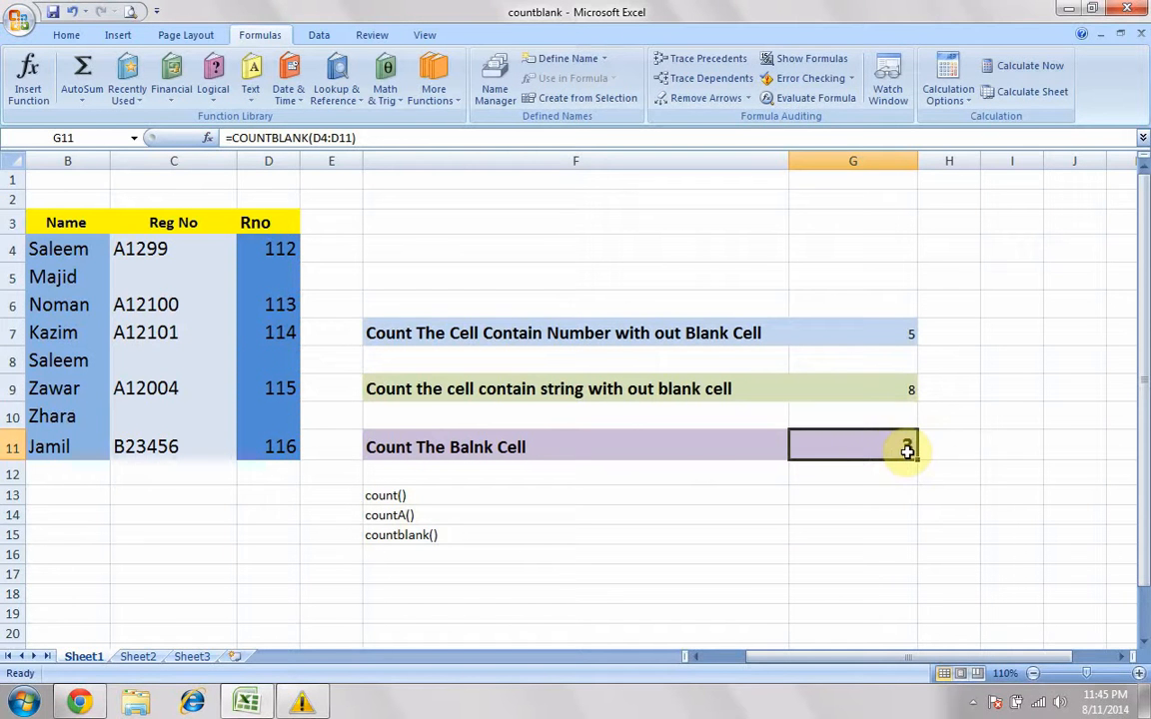
# Step: Compare the blank Rno cells D10, D8 and D5 with the COUNTBLANK result
pyautogui.click(262, 418)
pyautogui.click(275, 360)
pyautogui.click(272, 276)
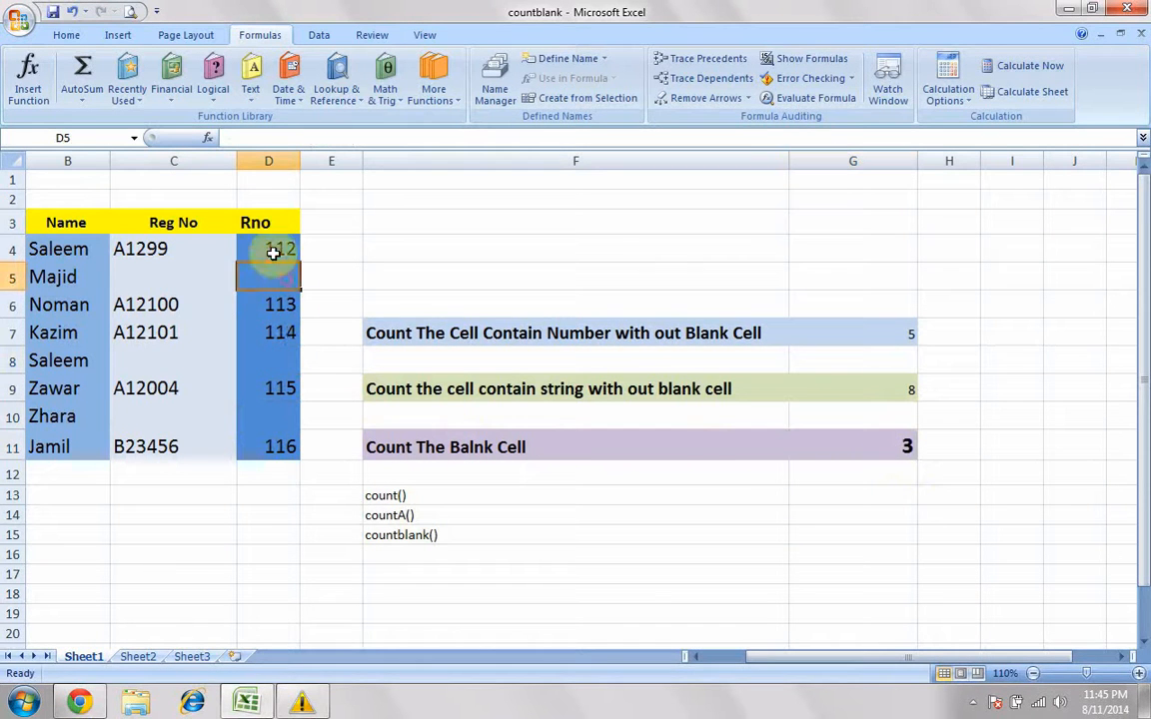
# Step: Enlarge the font of the result cells G5:G13 to size 20
pyautogui.moveTo(869, 279); pyautogui.dragTo(887, 491)
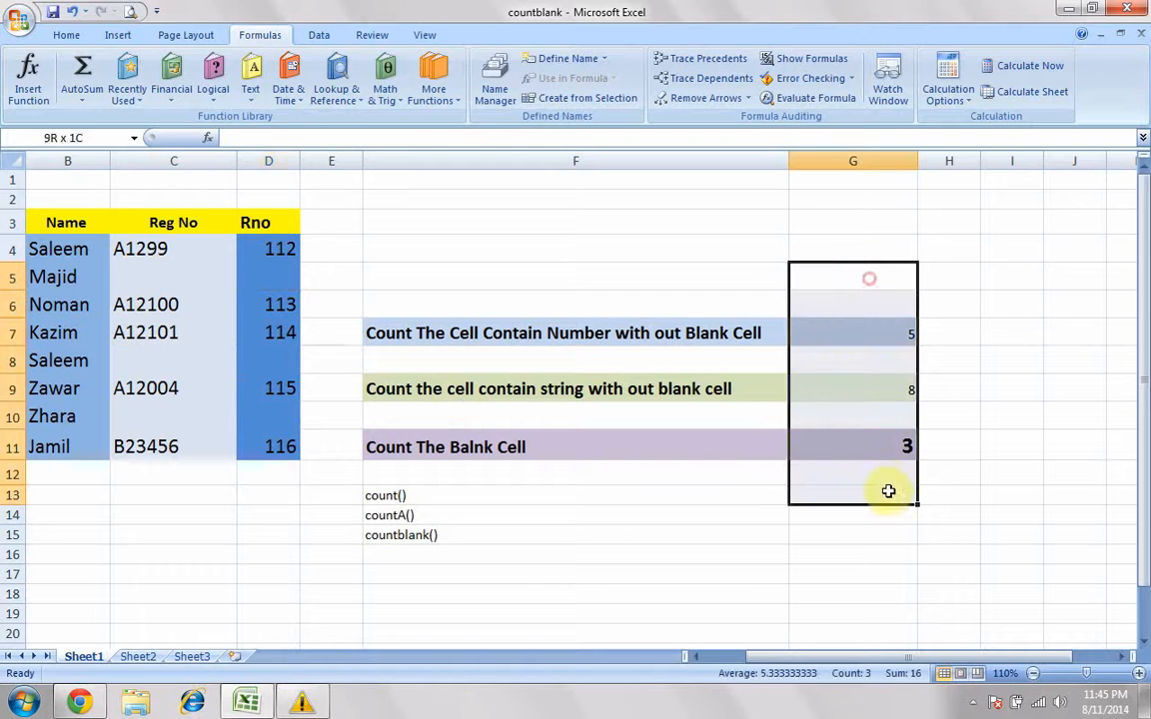
pyautogui.click(66, 35)
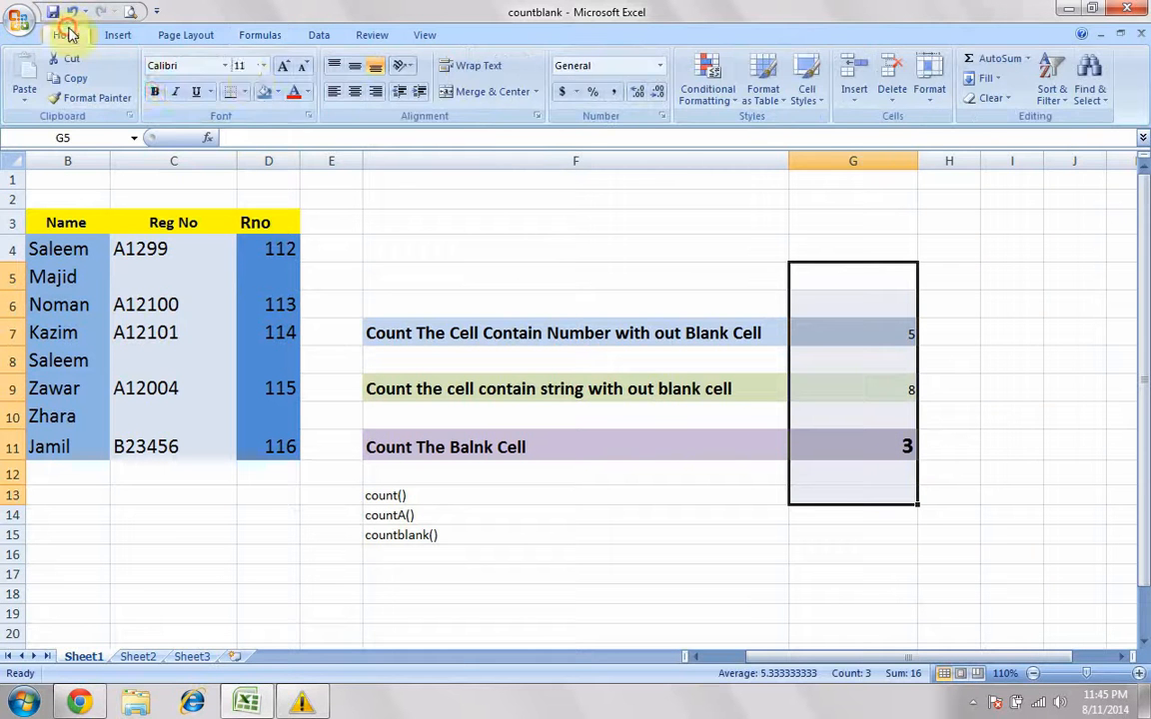
pyautogui.click(303, 68)
pyautogui.click(285, 66)
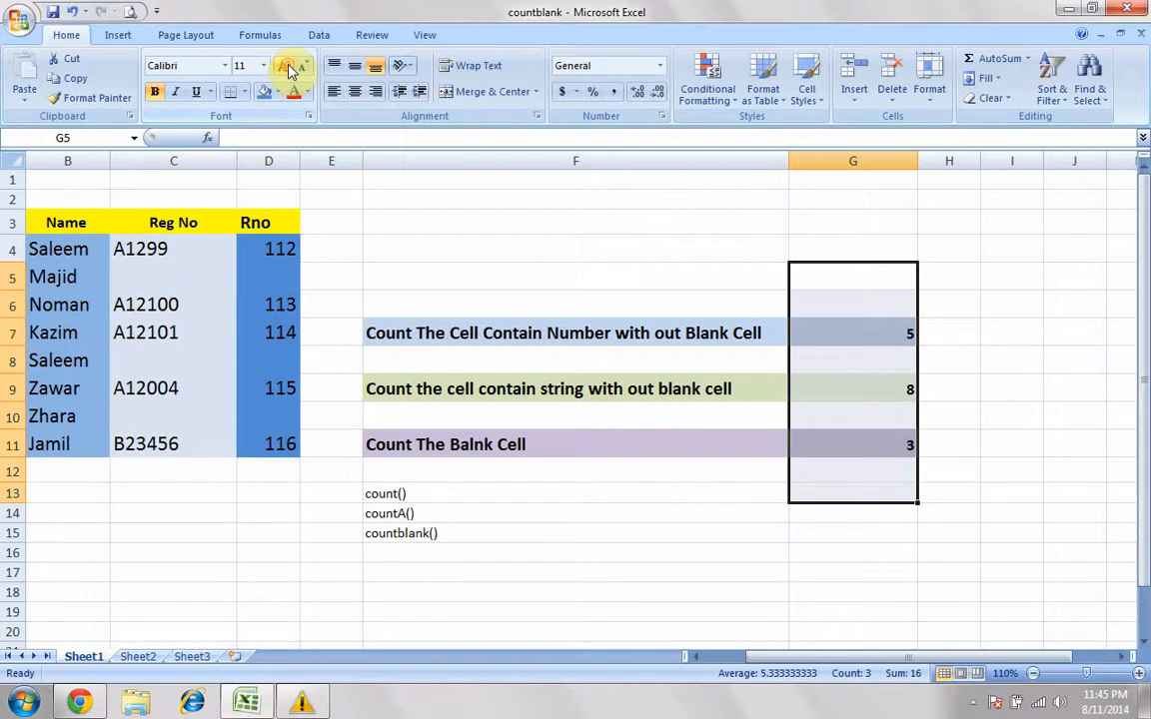
pyautogui.click(286, 67)
pyautogui.click(285, 67)
pyautogui.click(286, 67)
pyautogui.click(286, 67)
pyautogui.click(285, 67)
pyautogui.click(945, 394)
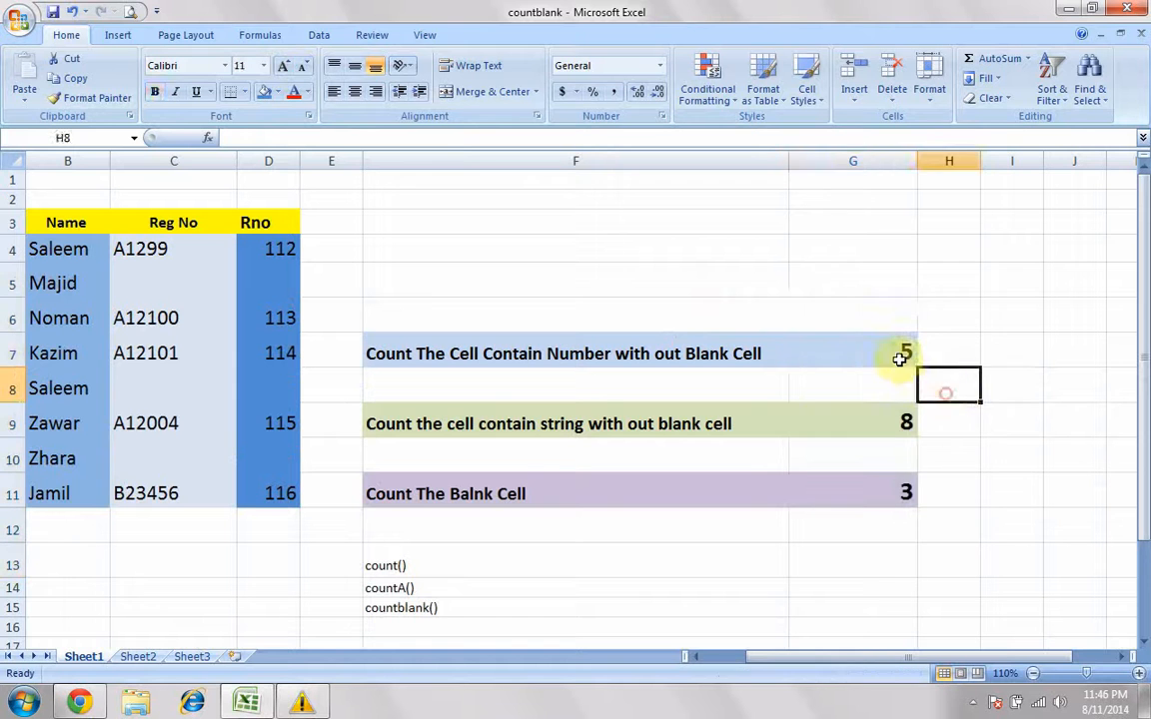
# Step: Review the COUNT, COUNTA and COUNTBLANK formulas in G7, G9 and G11 and the ranges they reference
pyautogui.click(892, 356)
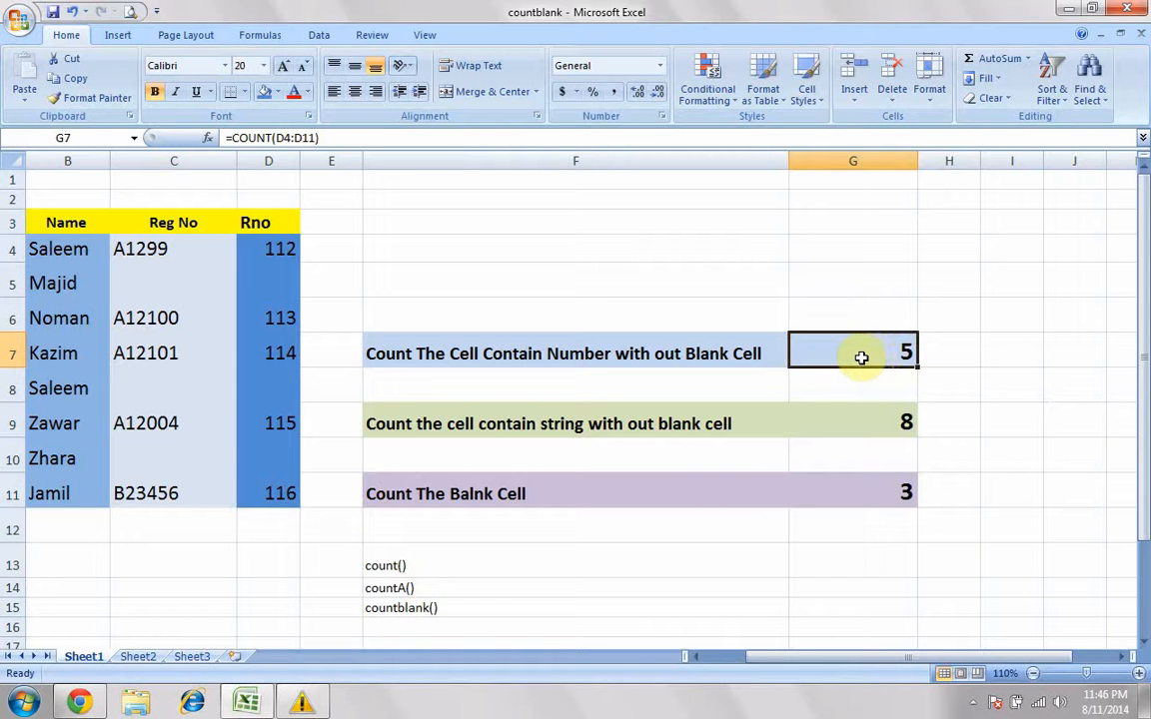
pyautogui.doubleClick(861, 357)
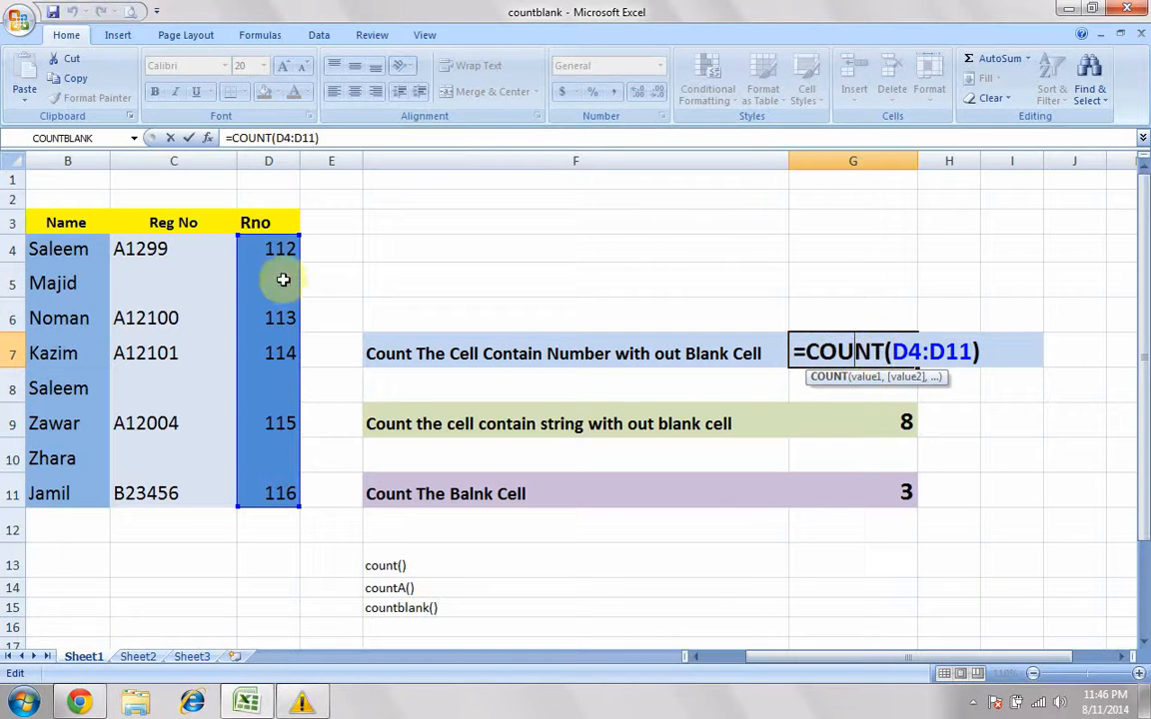
pyautogui.press('Return')
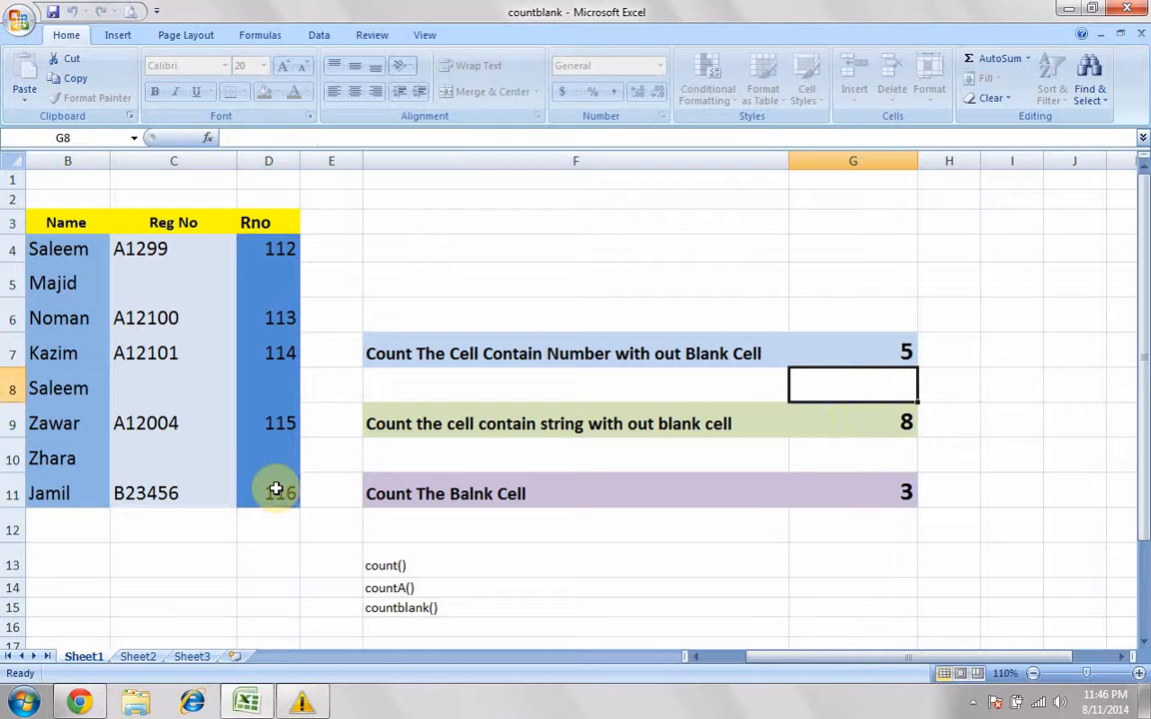
pyautogui.doubleClick(829, 424)
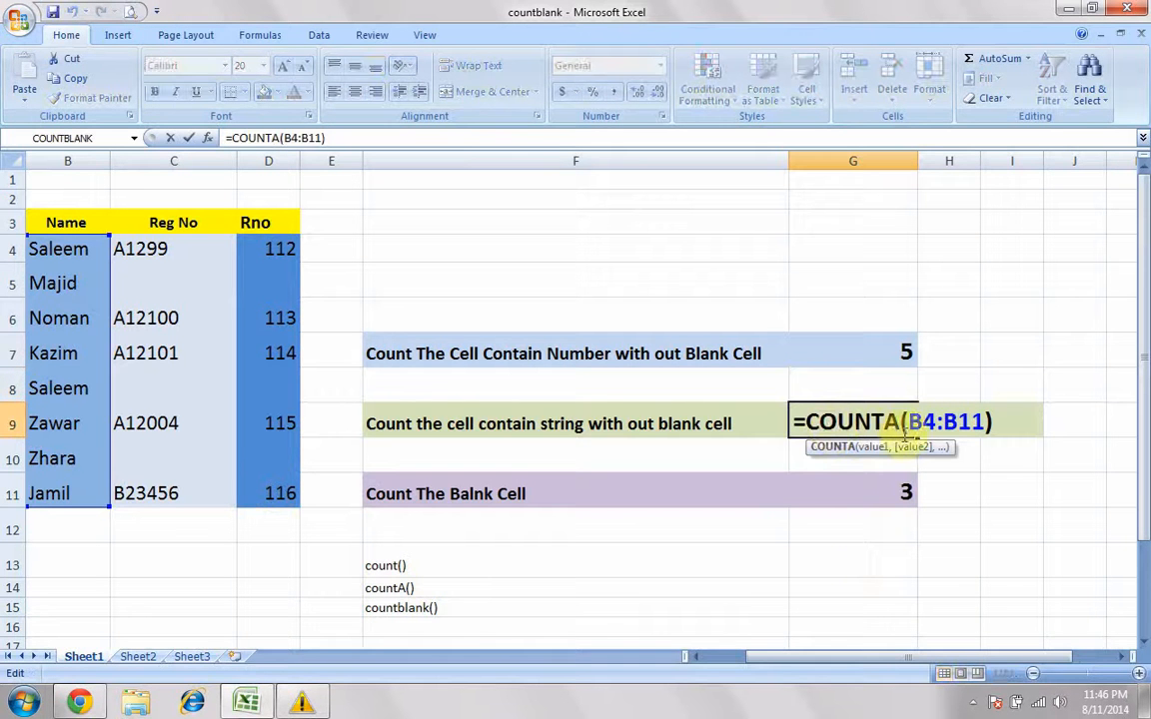
pyautogui.moveTo(805, 422); pyautogui.dragTo(902, 421)
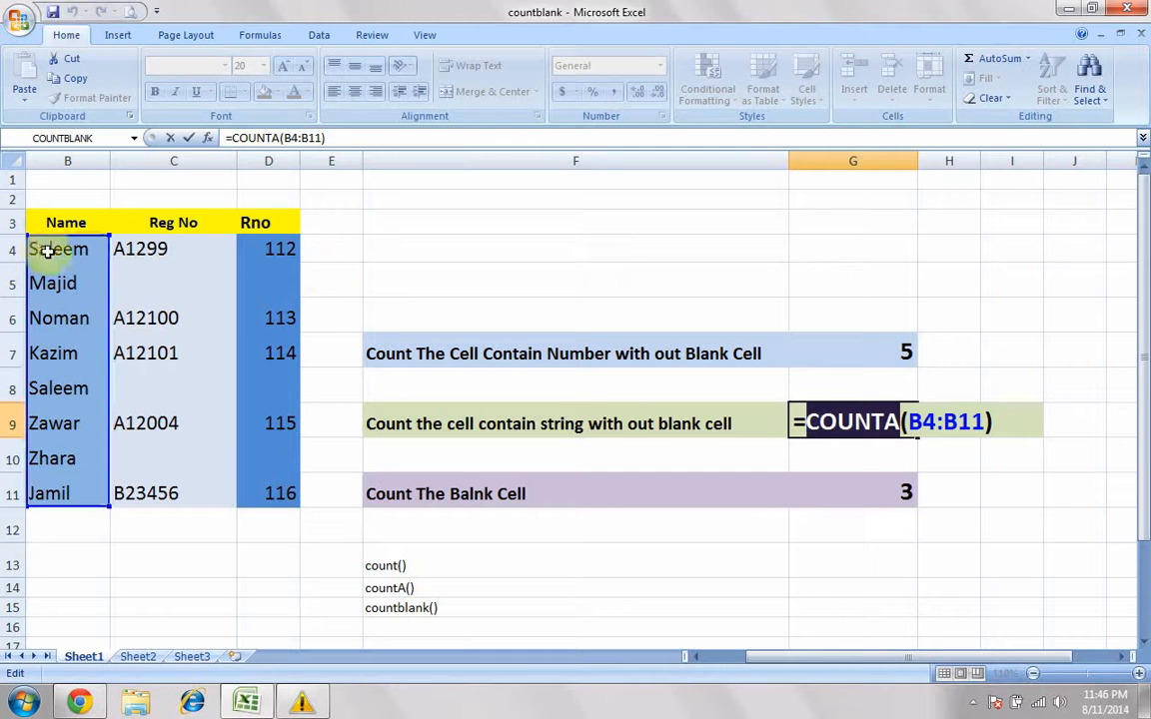
pyautogui.press('Return')
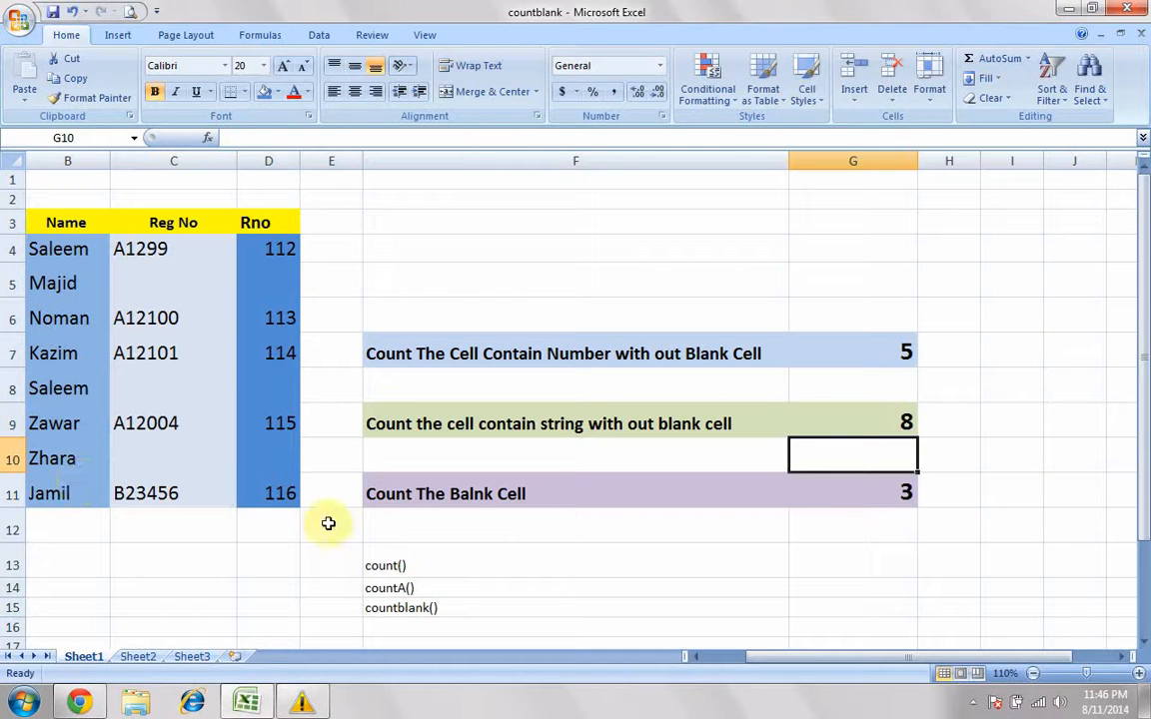
pyautogui.doubleClick(832, 492)
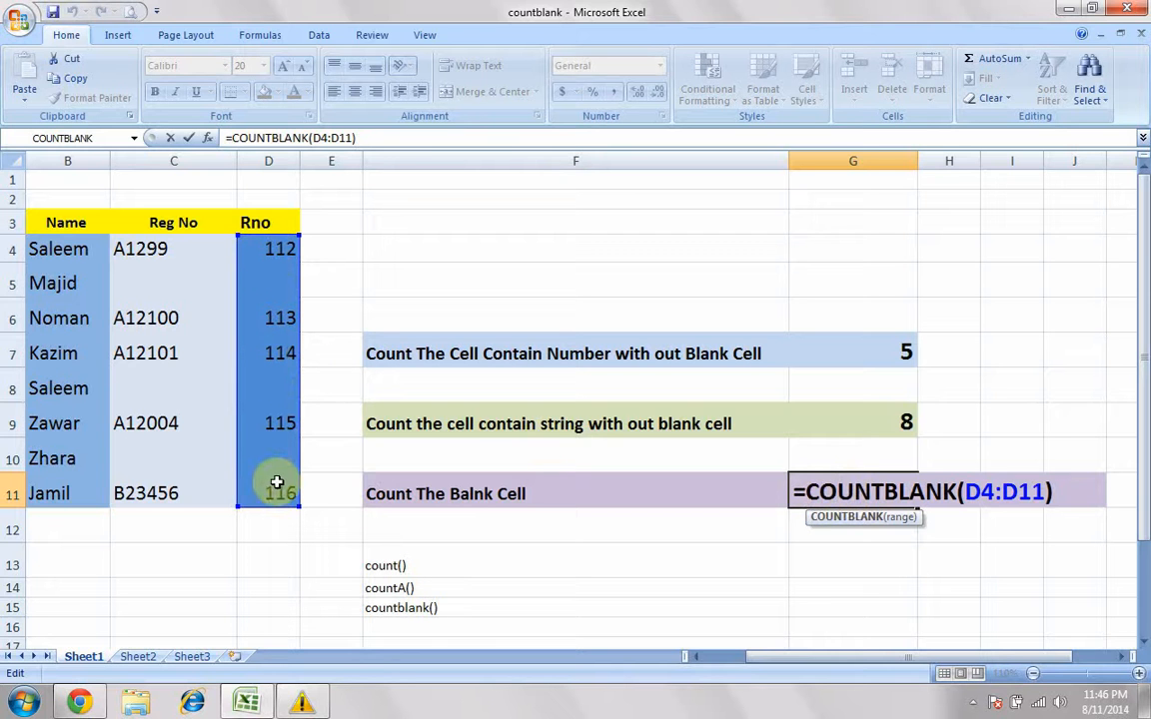
pyautogui.press('Return')
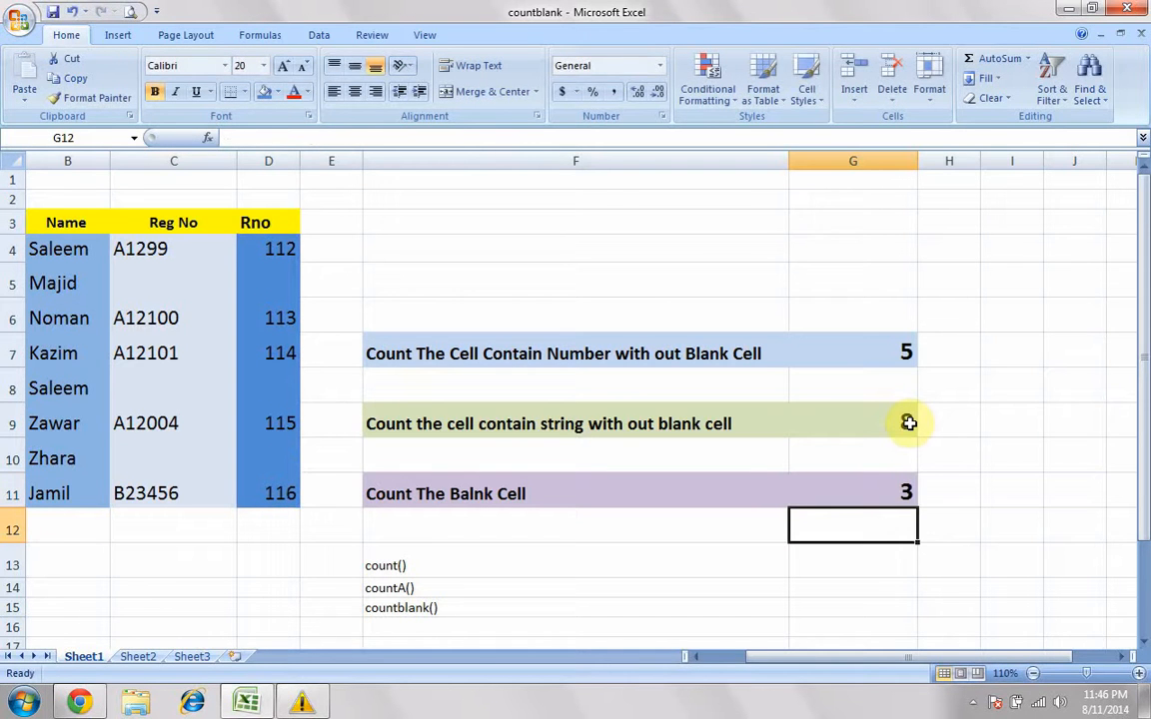